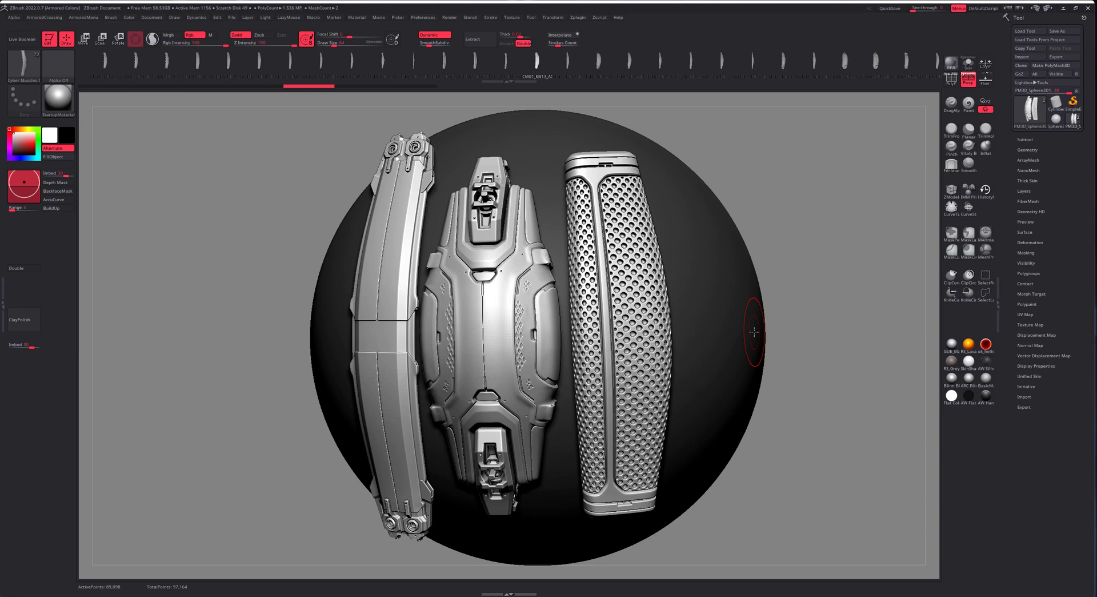
Insert the CM01_KB01_C01 muscle mesh lengthwise onto the sphere, beside the perforated muscle.
{"action": "left_click", "coordinate": [165, 61]}
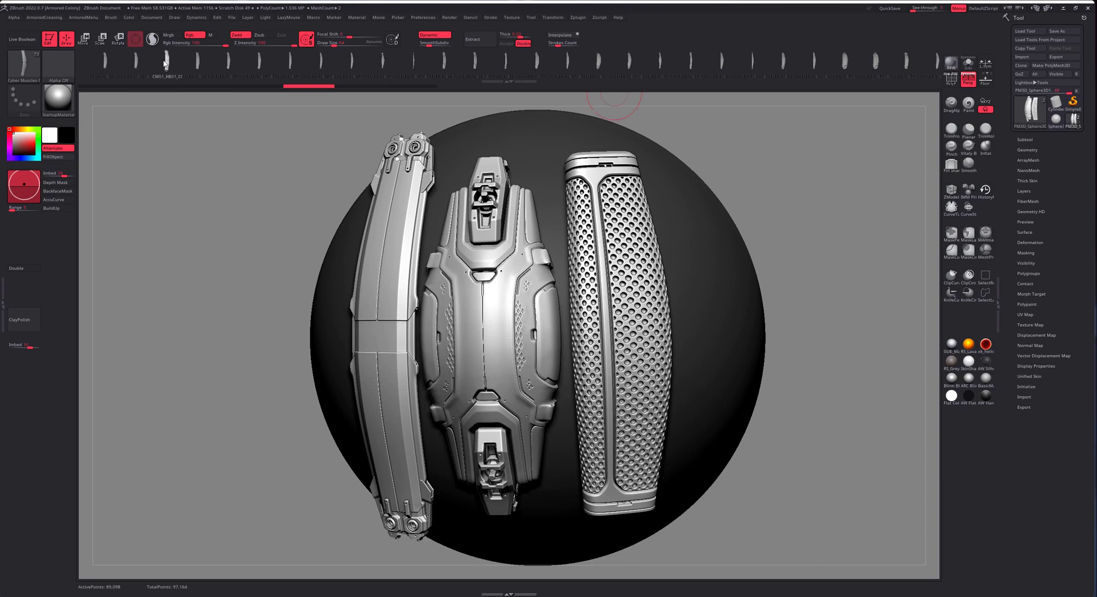
{"action": "right_click_drag", "start_coordinate": [690, 321], "coordinate": [614, 323]}
{"action": "left_click_drag", "start_coordinate": [726, 310], "coordinate": [719, 496]}
Insert the ribbed CM01_KB01_D01 muscle mesh onto the sphere, parallel to the panelled muscle.
{"action": "left_click", "coordinate": [198, 61]}
{"action": "right_click_drag", "start_coordinate": [838, 300], "coordinate": [802, 300]}
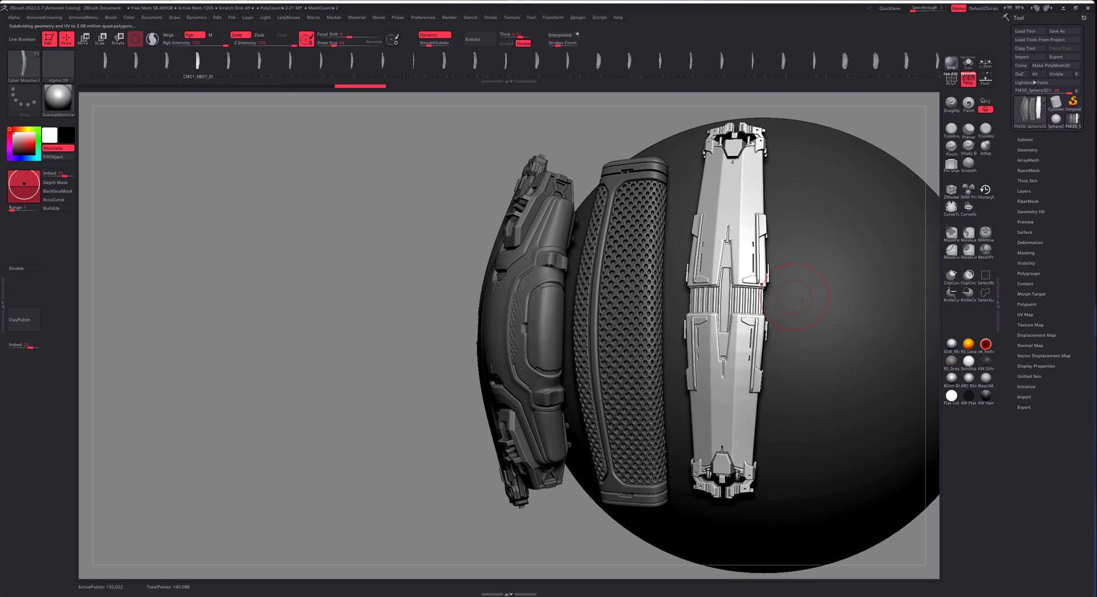
{"action": "left_click_drag", "start_coordinate": [829, 306], "coordinate": [823, 489]}
{"action": "mouse_move", "coordinate": [877, 325]}
{"action": "right_mouse_down", "text": "alt"}
{"action": "mouse_move", "coordinate": [567, 333]}
{"action": "mouse_move", "coordinate": [600, 320]}
{"action": "right_mouse_up", "text": "alt"}
{"action": "right_click_drag", "start_coordinate": [717, 352], "coordinate": [727, 353]}
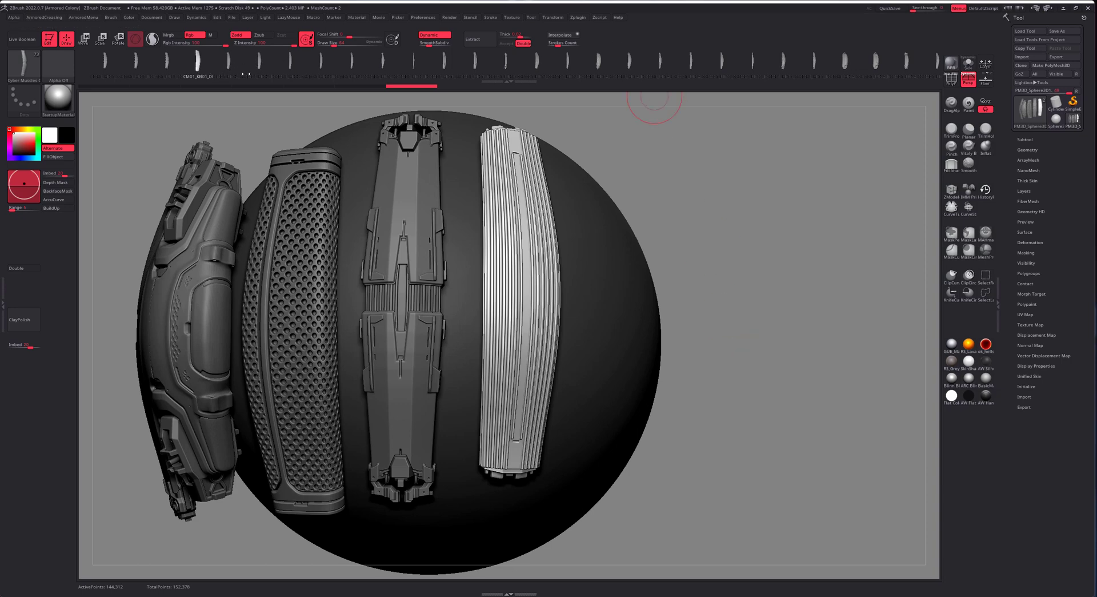
Browse the brush's curved muscle meshes and preview several variants, such as CM01_KB02_B01, CM01_KB03_C01 and CM01_KB26_A01.
{"action": "left_click_drag", "start_coordinate": [448, 60], "coordinate": [646, 70]}
{"action": "left_click", "coordinate": [766, 61]}
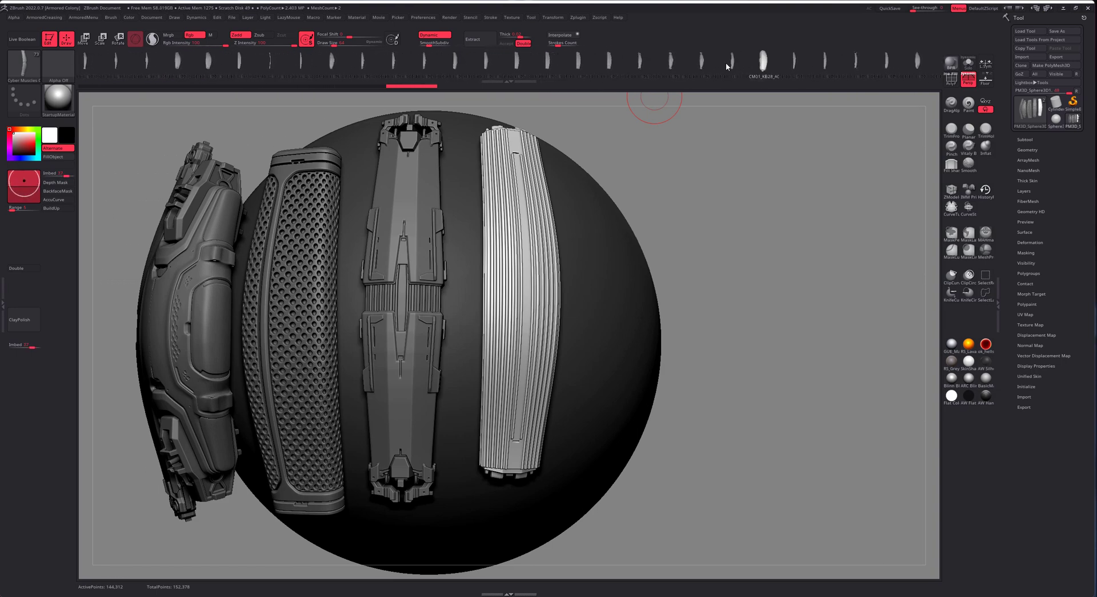
{"action": "left_click", "coordinate": [789, 63]}
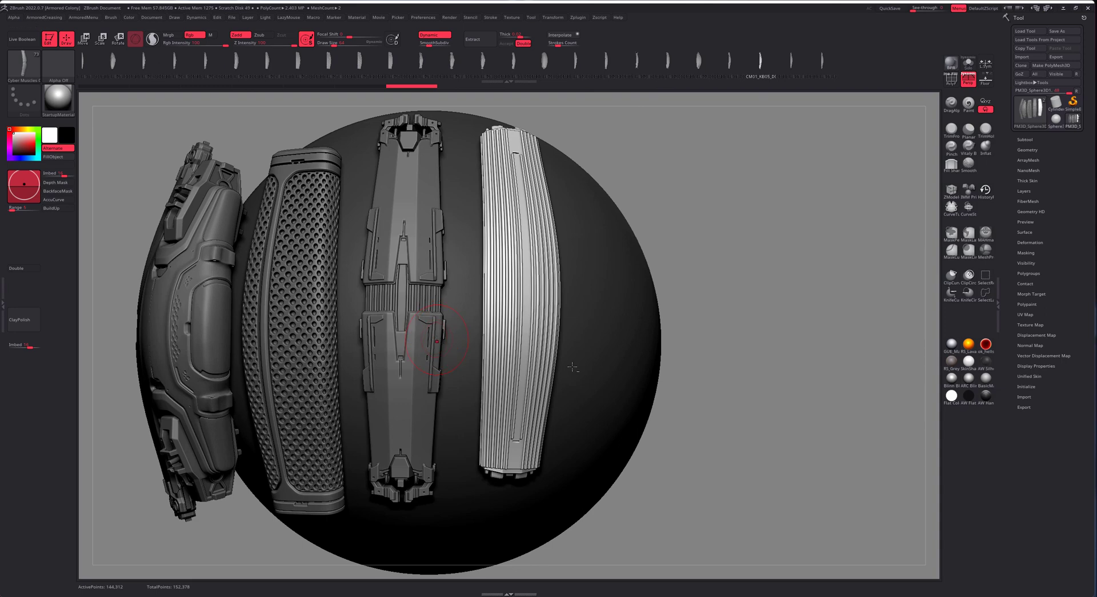
{"action": "key", "text": "m"}
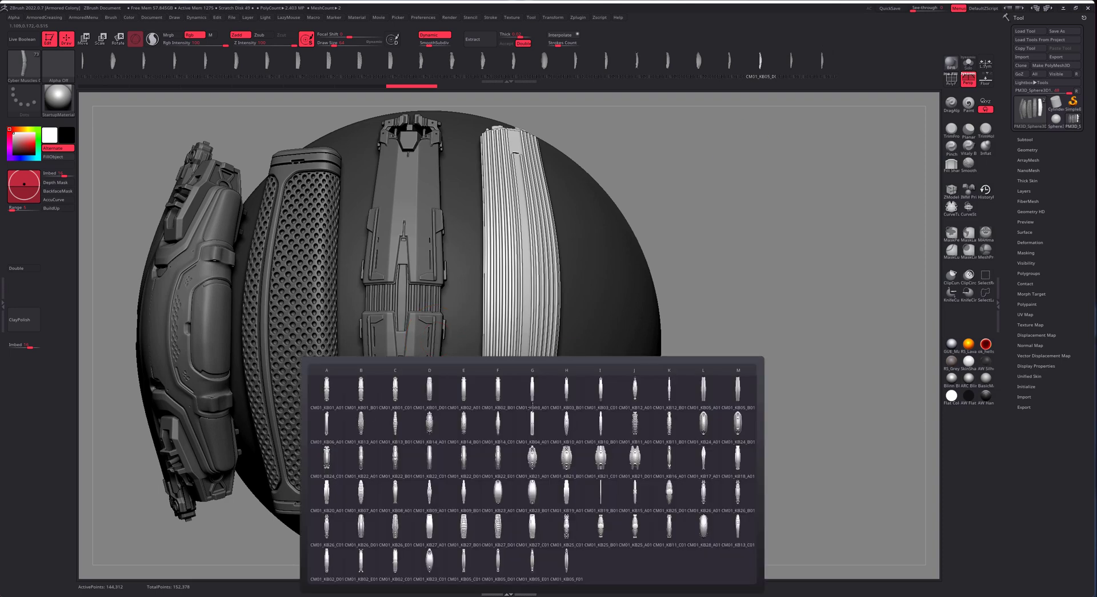
{"action": "mouse_move", "coordinate": [433, 400]}
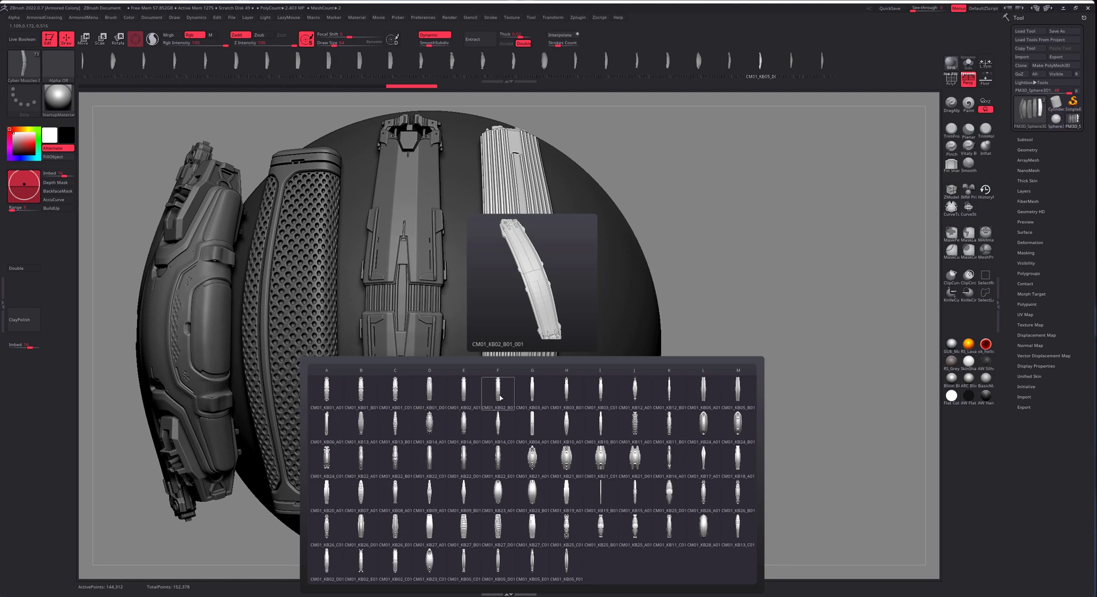
{"action": "mouse_move", "coordinate": [590, 399]}
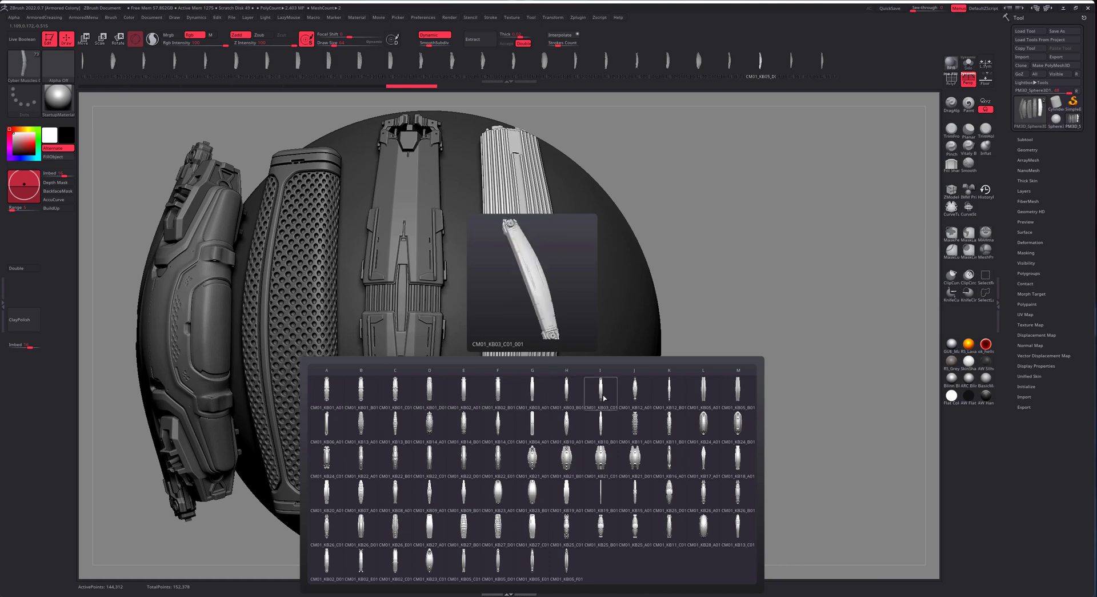
{"action": "mouse_move", "coordinate": [636, 399]}
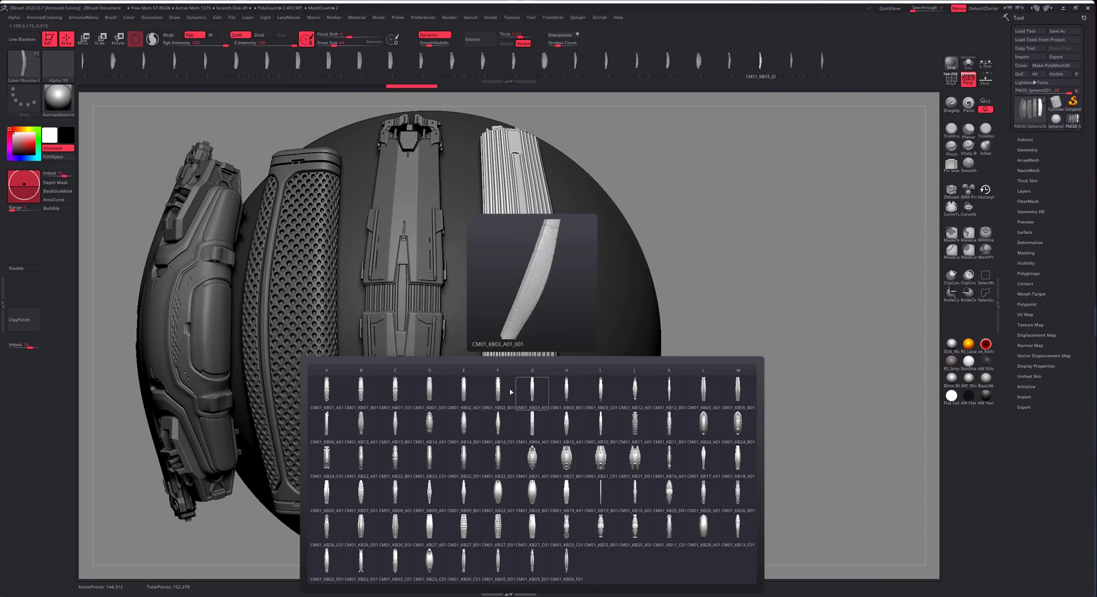
{"action": "mouse_move", "coordinate": [544, 454]}
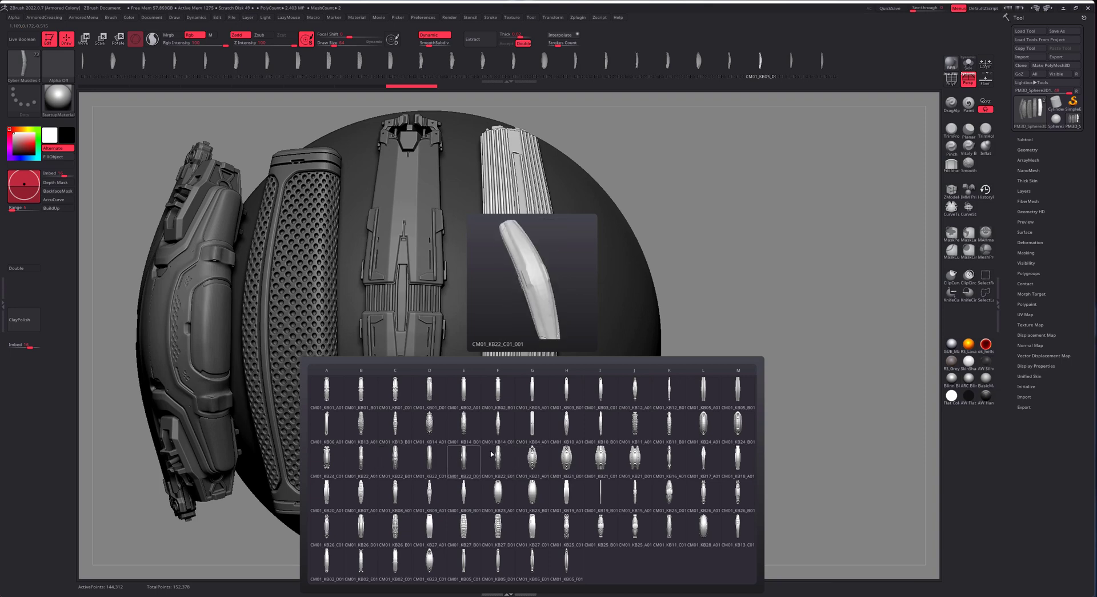
{"action": "mouse_move", "coordinate": [475, 458]}
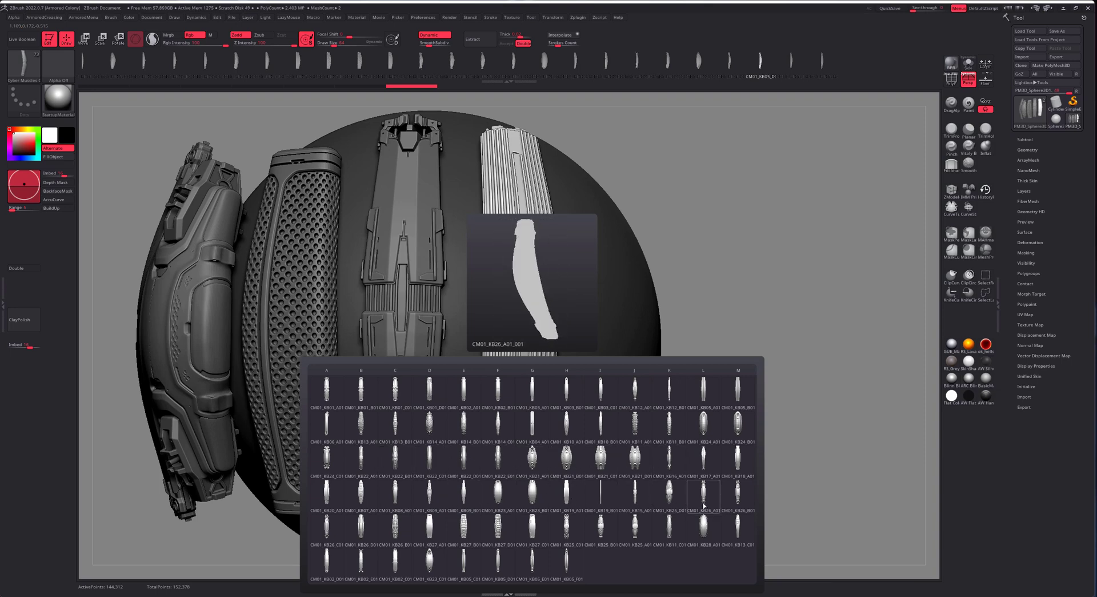
{"action": "left_click", "coordinate": [704, 506]}
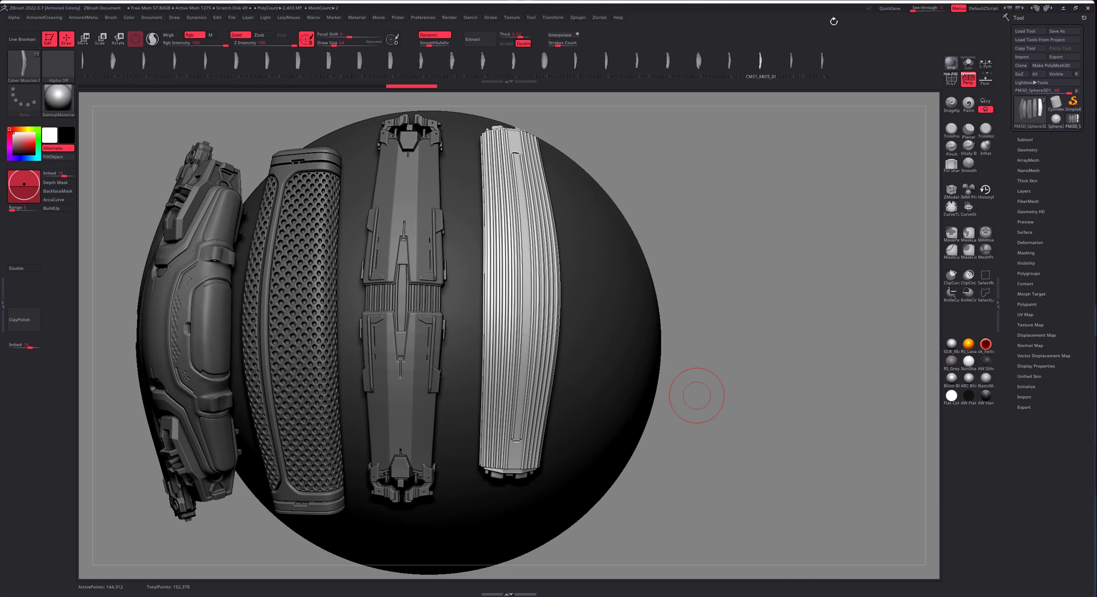
Choose the CM01_KB28_A01 muscle mesh from the brush's mesh library and insert it on the sphere beside the ribbed muscle.
{"action": "key", "text": "m"}
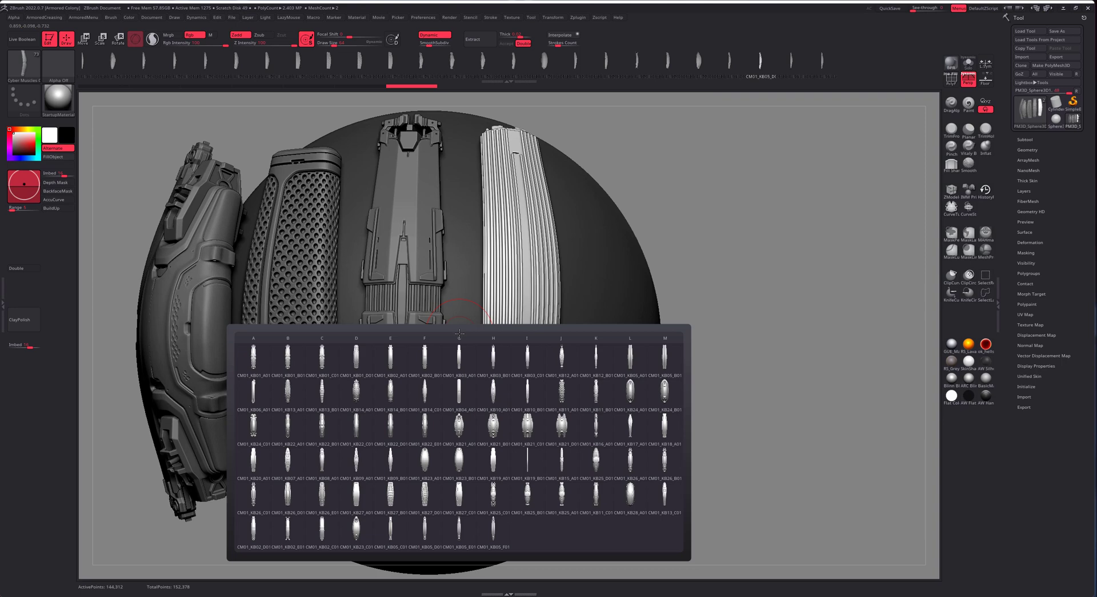
{"action": "mouse_move", "coordinate": [526, 360]}
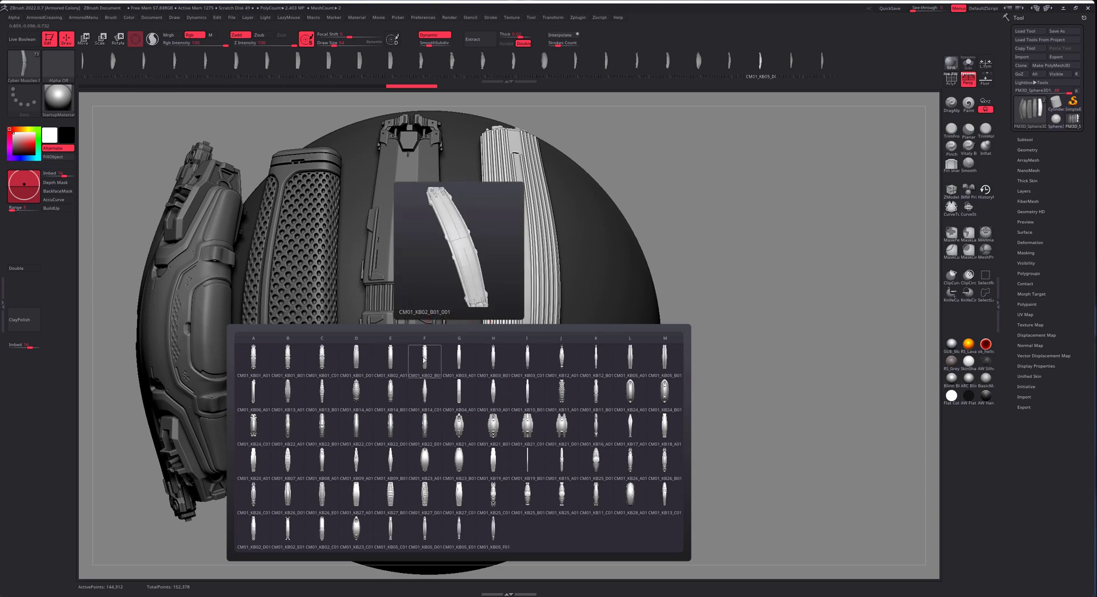
{"action": "left_click", "coordinate": [511, 505]}
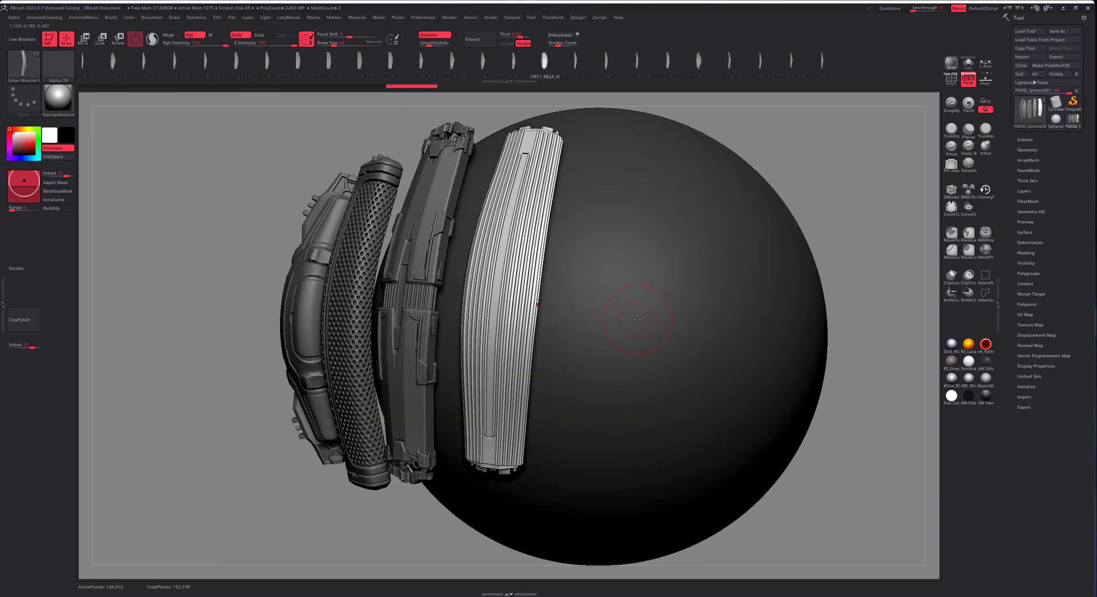
{"action": "left_click_drag", "start_coordinate": [676, 324], "coordinate": [651, 514]}
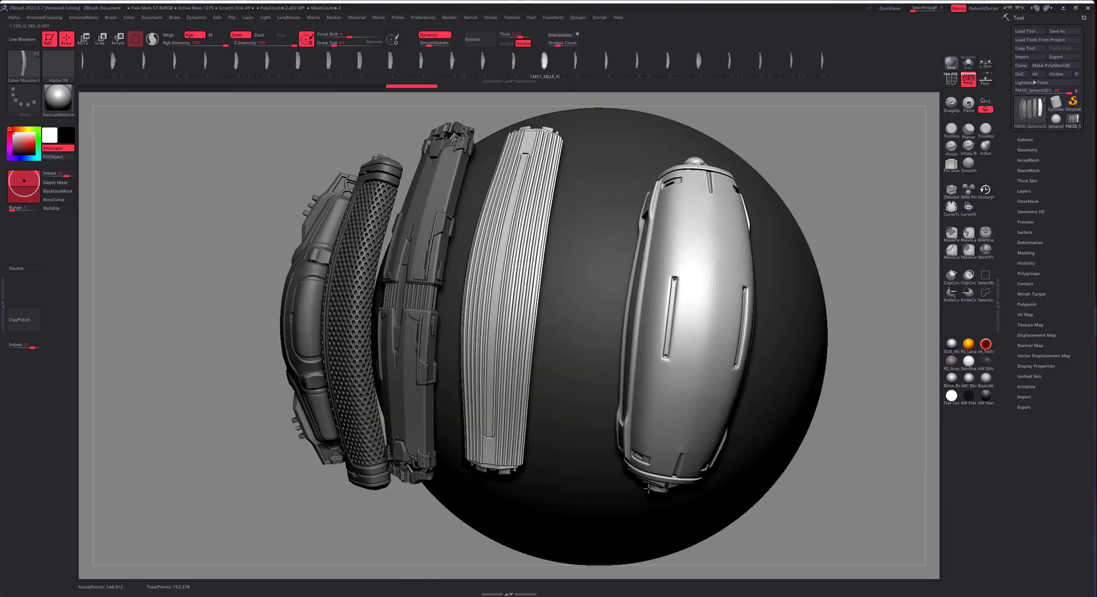
Display the brush creation options and delete the CM01_KB28_A01 mesh from the curved muscle brush.
{"action": "left_click", "coordinate": [109, 17]}
{"action": "left_click", "coordinate": [107, 21]}
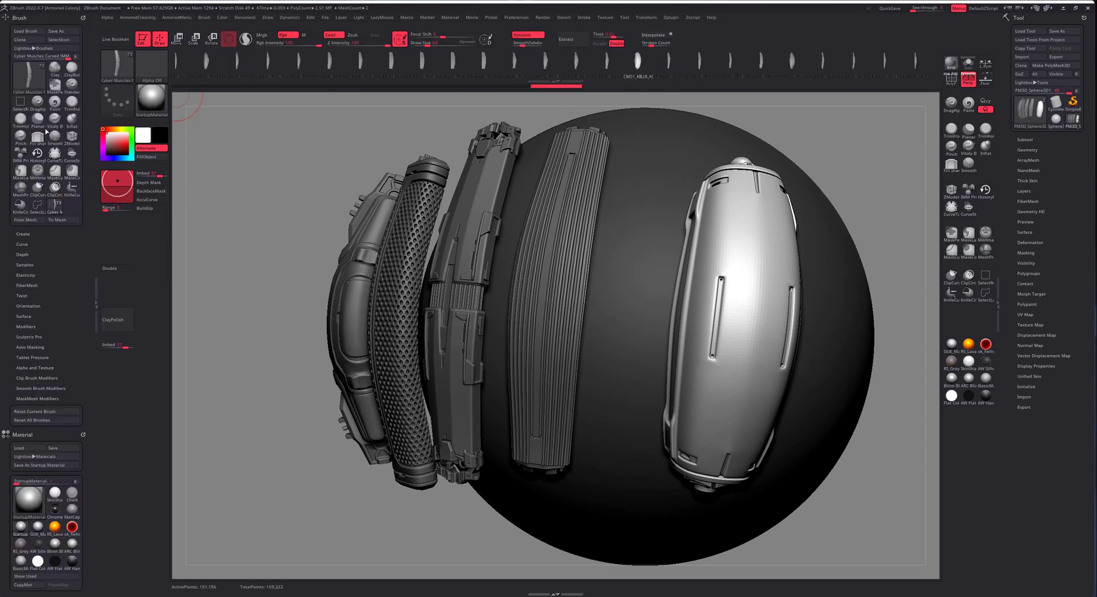
{"action": "left_click", "coordinate": [23, 233]}
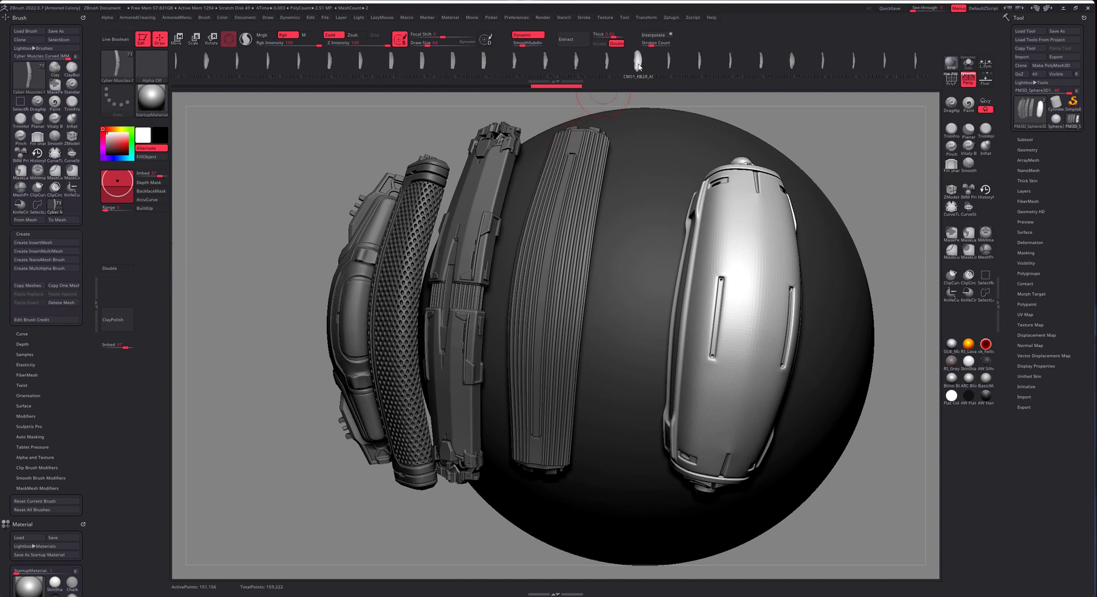
{"action": "left_click", "coordinate": [56, 304]}
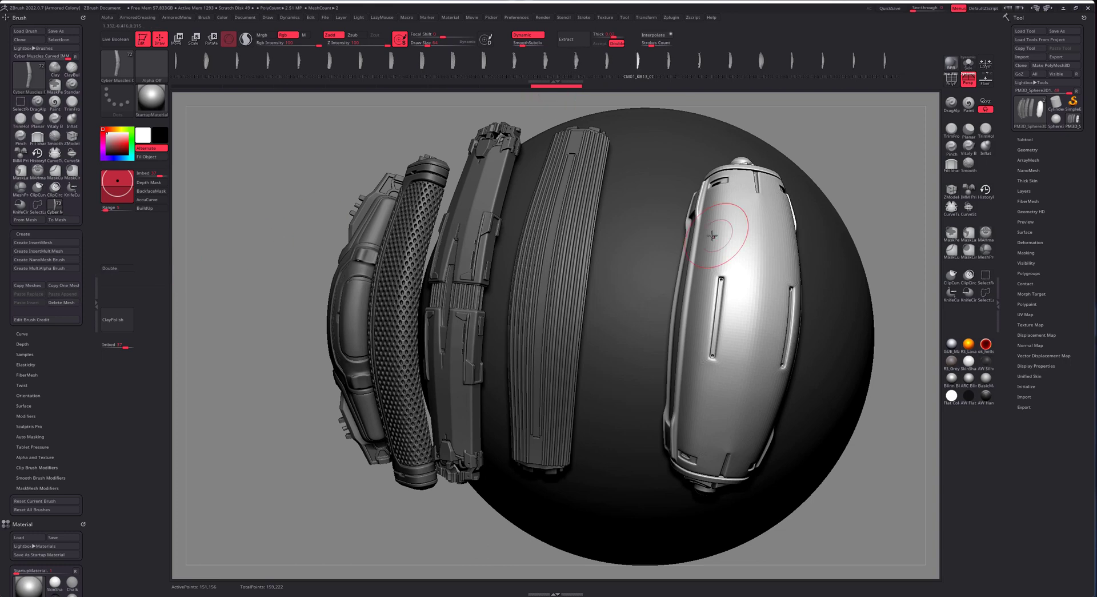
Insert the CM01_KB13_C01 muscle mesh on an empty part of the sphere and delete that mesh from the brush.
{"action": "right_click_drag", "start_coordinate": [756, 247], "coordinate": [368, 194]}
{"action": "left_click_drag", "start_coordinate": [521, 250], "coordinate": [494, 443]}
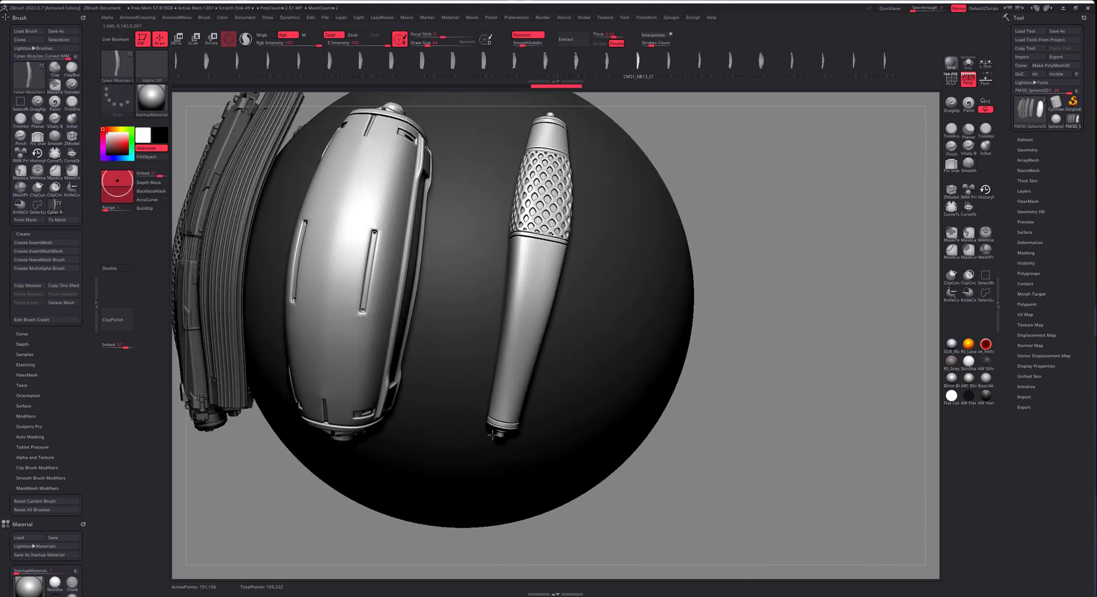
{"action": "left_click", "coordinate": [61, 302]}
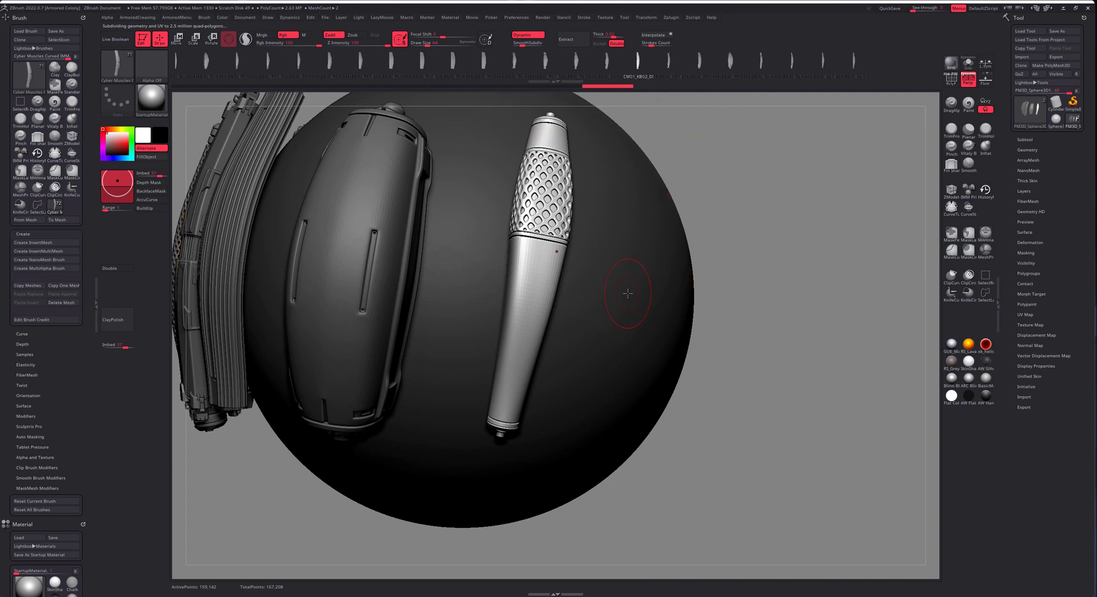
{"action": "right_click_drag", "start_coordinate": [622, 296], "coordinate": [605, 289]}
{"action": "right_click_drag", "start_coordinate": [705, 272], "coordinate": [607, 312], "text": "alt"}
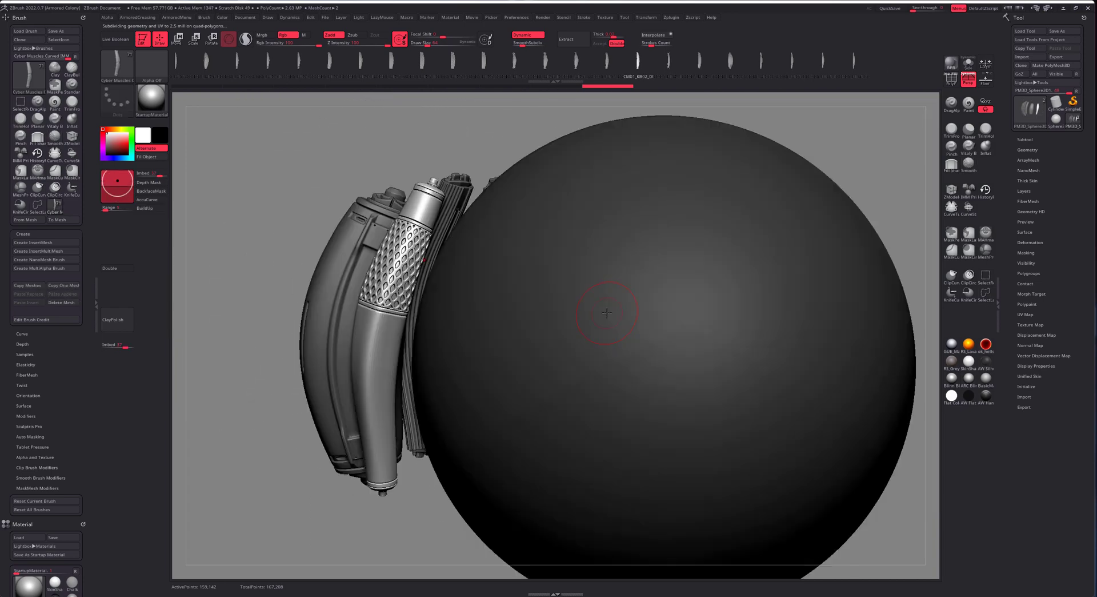
Try to save the edited brush preset as My Favorites in the IMM BRUSH folder.
{"action": "left_click", "coordinate": [55, 31]}
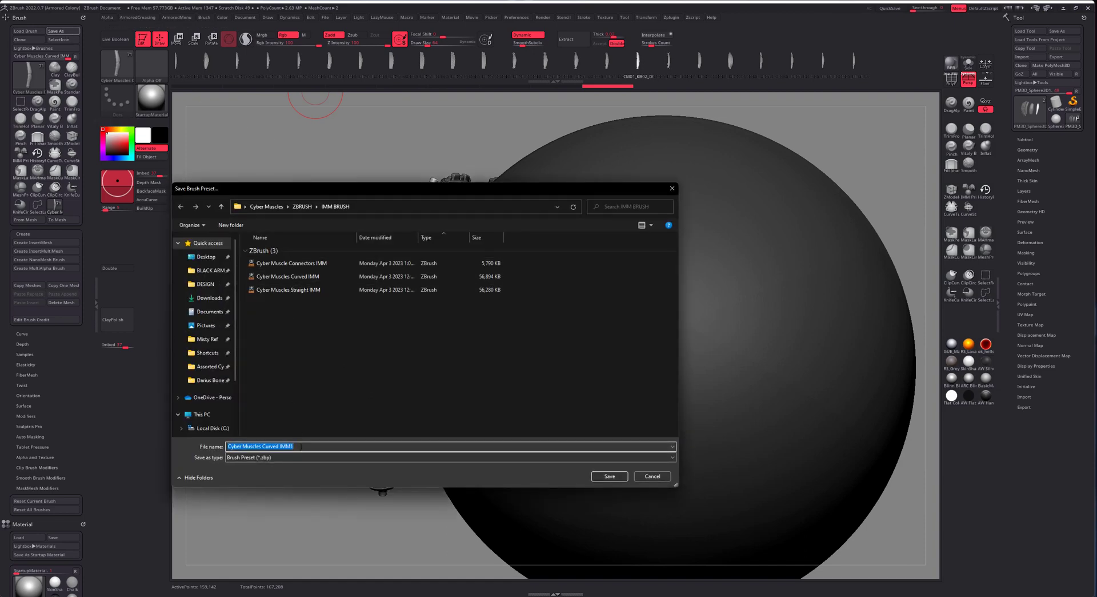
{"action": "type", "text": "My Favorites"}
{"action": "key", "text": "Return"}
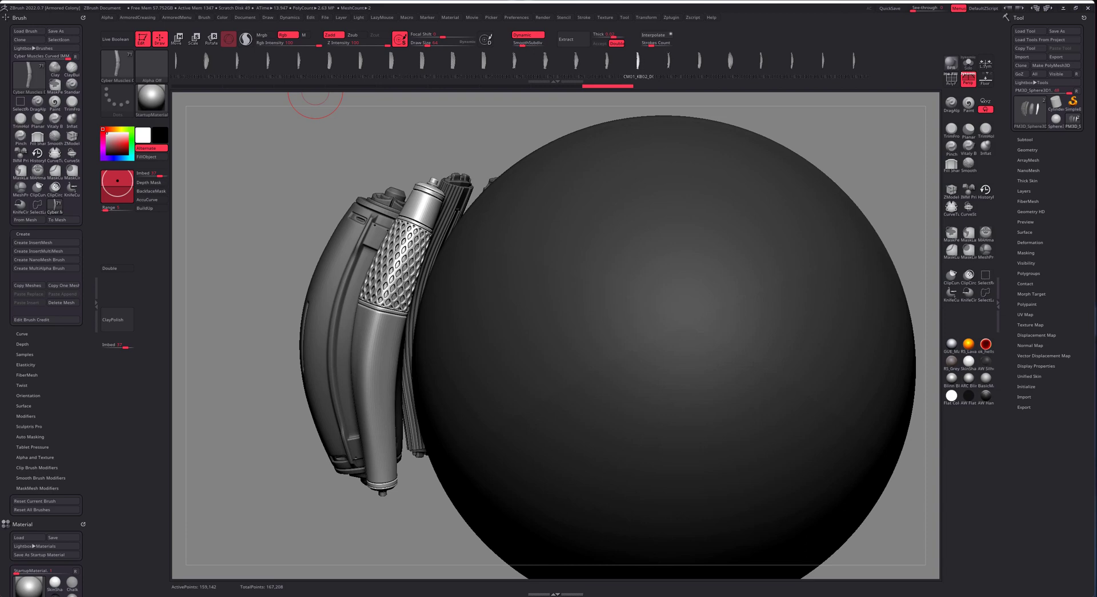
Switch to File Explorer, open the ZTOOL folder and load the Cyber Muscles Curved tool into ZBrush.
{"action": "key", "text": "alt+Tab"}
{"action": "left_click_drag", "start_coordinate": [258, 369], "coordinate": [421, 302]}
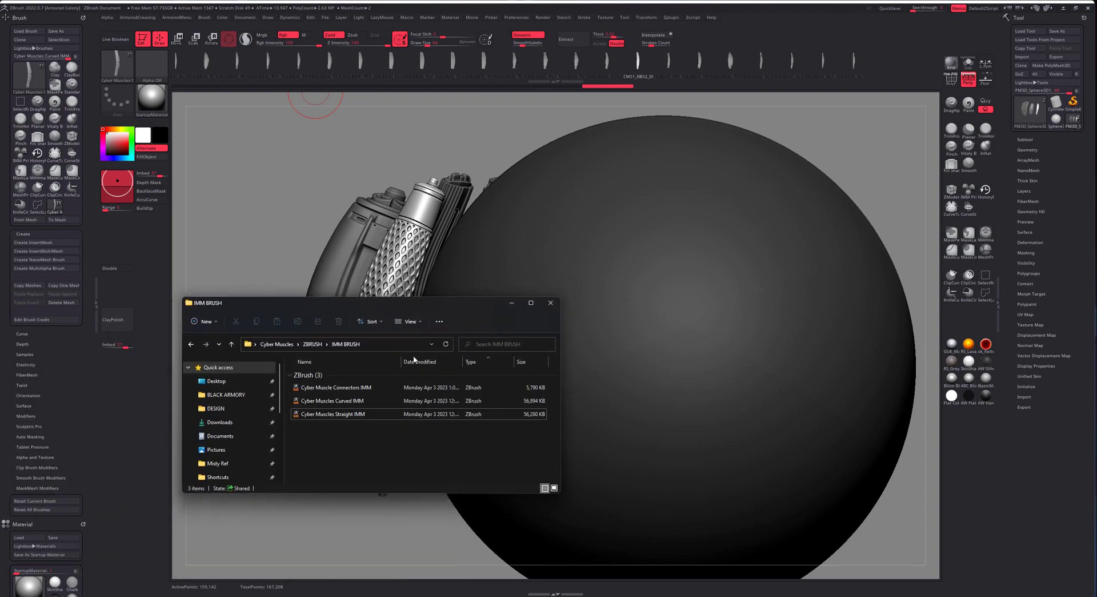
{"action": "key", "text": "alt+Left"}
{"action": "double_click", "coordinate": [313, 400]}
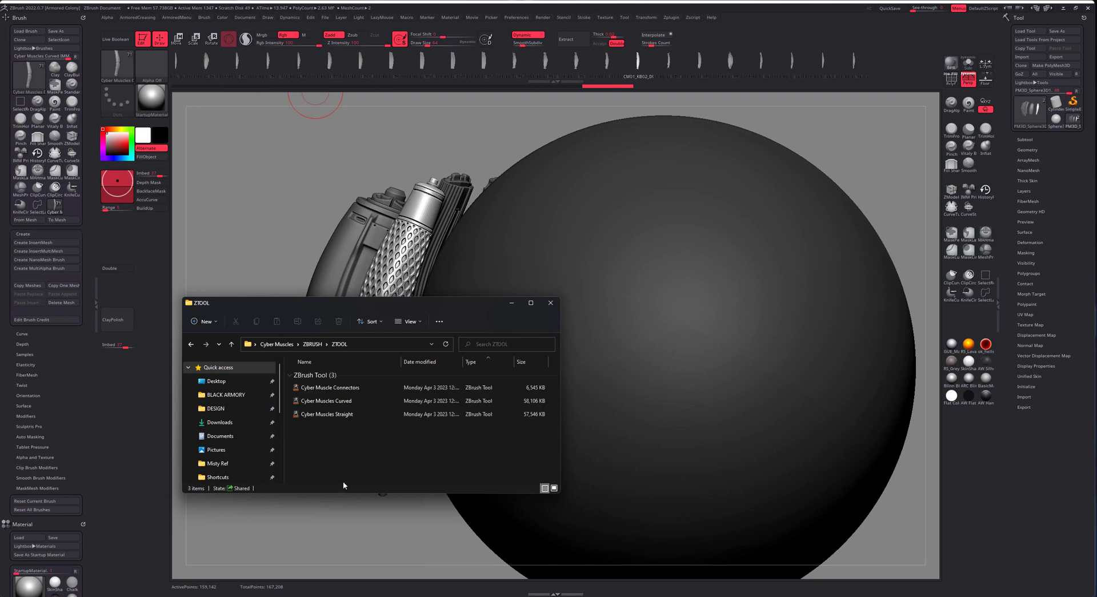
{"action": "left_click", "coordinate": [338, 402]}
{"action": "left_click_drag", "start_coordinate": [338, 404], "coordinate": [693, 435]}
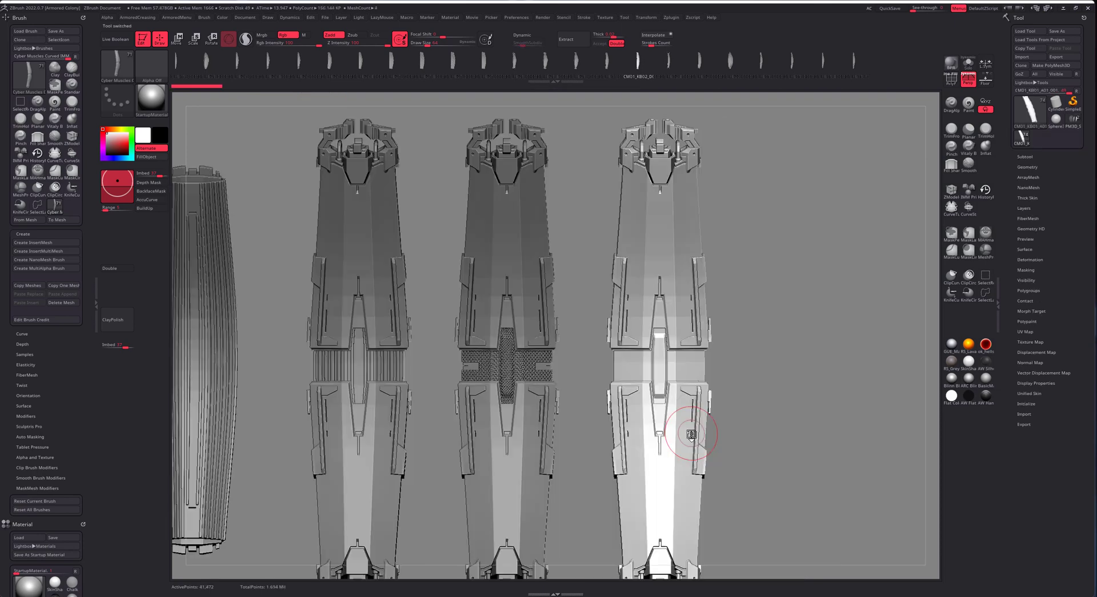
Examine the curved muscle subtools across the rows, select CM01_KB05_F01_001 and frame the whole collection.
{"action": "mouse_move", "coordinate": [693, 268]}
{"action": "right_mouse_down"}
{"action": "mouse_move", "coordinate": [812, 343]}
{"action": "mouse_move", "coordinate": [749, 383]}
{"action": "mouse_move", "coordinate": [794, 369]}
{"action": "mouse_move", "coordinate": [468, 261]}
{"action": "mouse_move", "coordinate": [708, 326]}
{"action": "mouse_move", "coordinate": [656, 343]}
{"action": "mouse_move", "coordinate": [645, 327]}
{"action": "right_mouse_up"}
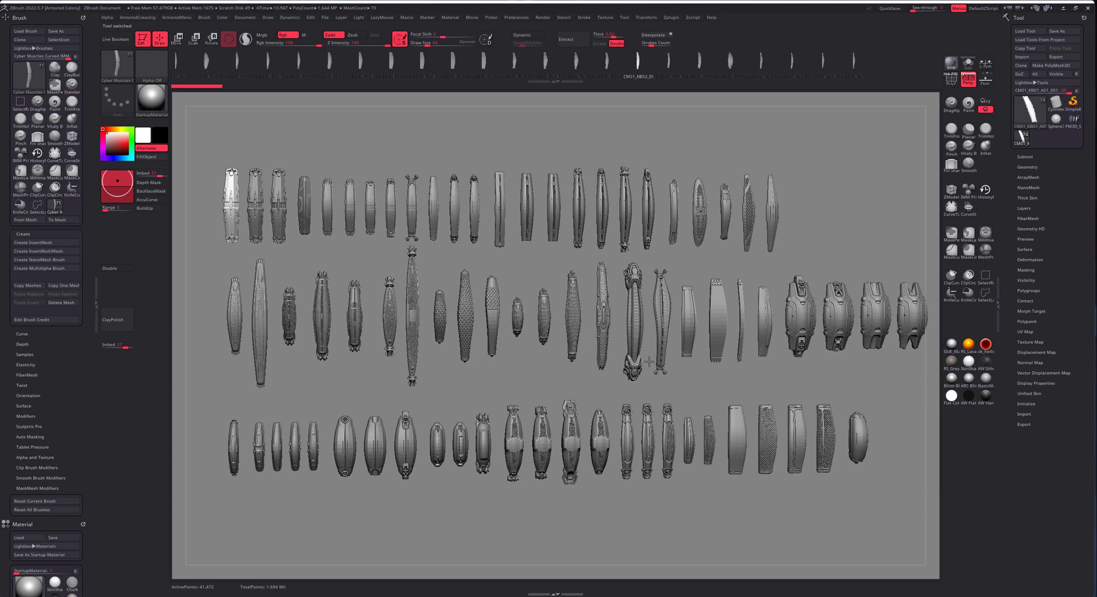
{"action": "right_click_drag", "start_coordinate": [324, 225], "coordinate": [358, 318], "text": "ctrl"}
{"action": "right_click_drag", "start_coordinate": [469, 321], "coordinate": [509, 448], "text": "alt"}
{"action": "right_click_drag", "start_coordinate": [374, 306], "coordinate": [411, 366], "text": "ctrl"}
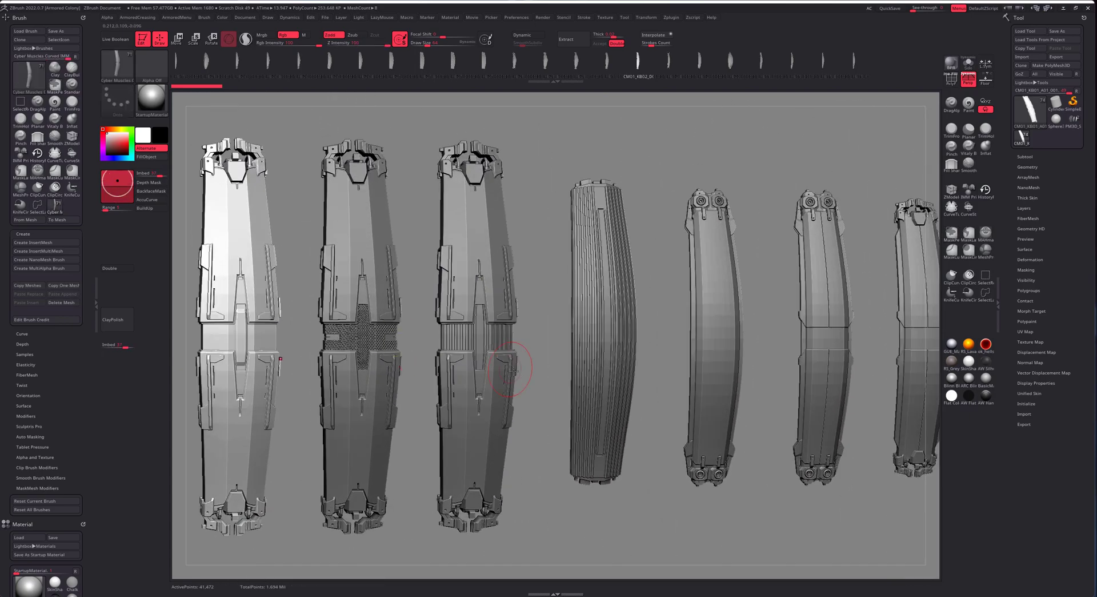
{"action": "right_click_drag", "start_coordinate": [503, 372], "coordinate": [346, 381], "text": "shift"}
{"action": "right_click_drag", "start_coordinate": [790, 379], "coordinate": [435, 361], "text": "alt"}
{"action": "right_click_drag", "start_coordinate": [690, 379], "coordinate": [356, 362], "text": "alt"}
{"action": "right_click_drag", "start_coordinate": [663, 398], "coordinate": [636, 349], "text": "ctrl"}
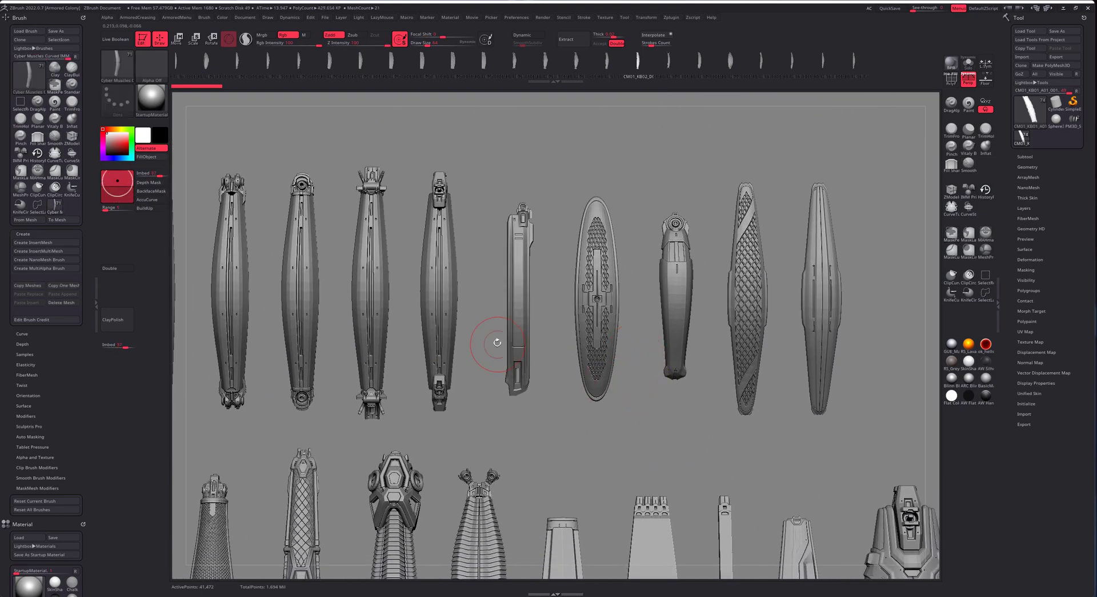
{"action": "left_click", "coordinate": [444, 297], "text": "alt"}
{"action": "key", "text": "f"}
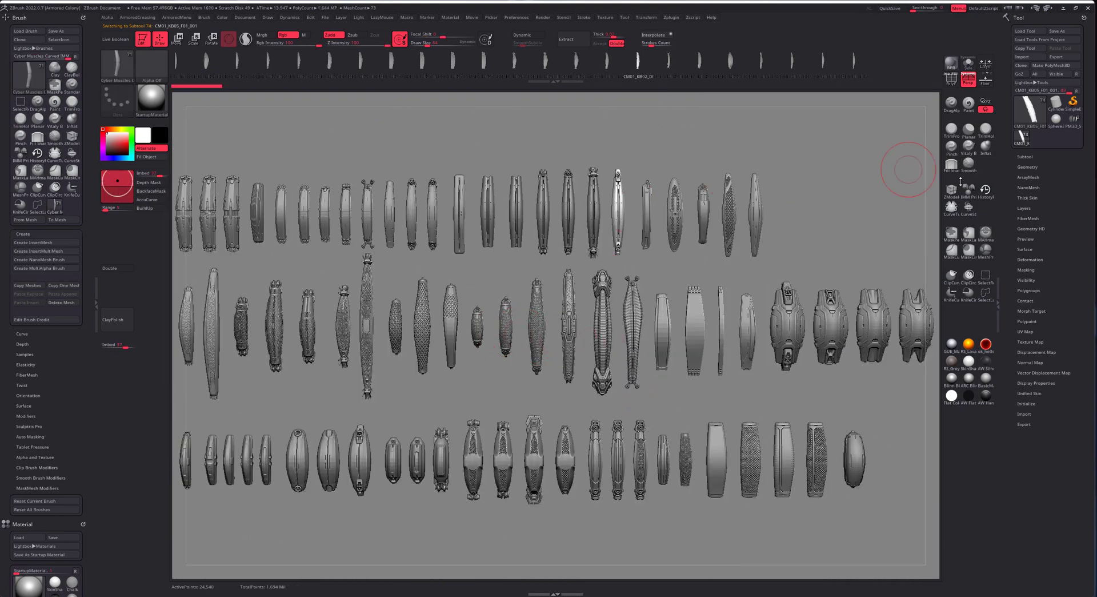
Show the subtool list, select CM01_KB01_D01_001 and delete the unwanted muscle subtools, keeping only eleven.
{"action": "left_click", "coordinate": [1048, 156]}
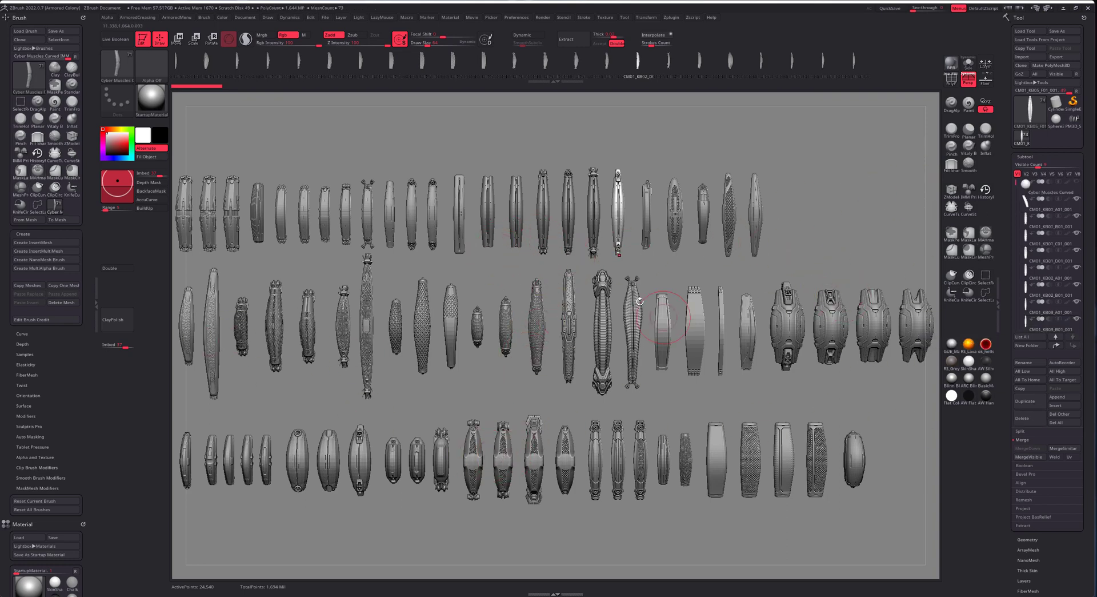
{"action": "left_click", "coordinate": [1049, 258]}
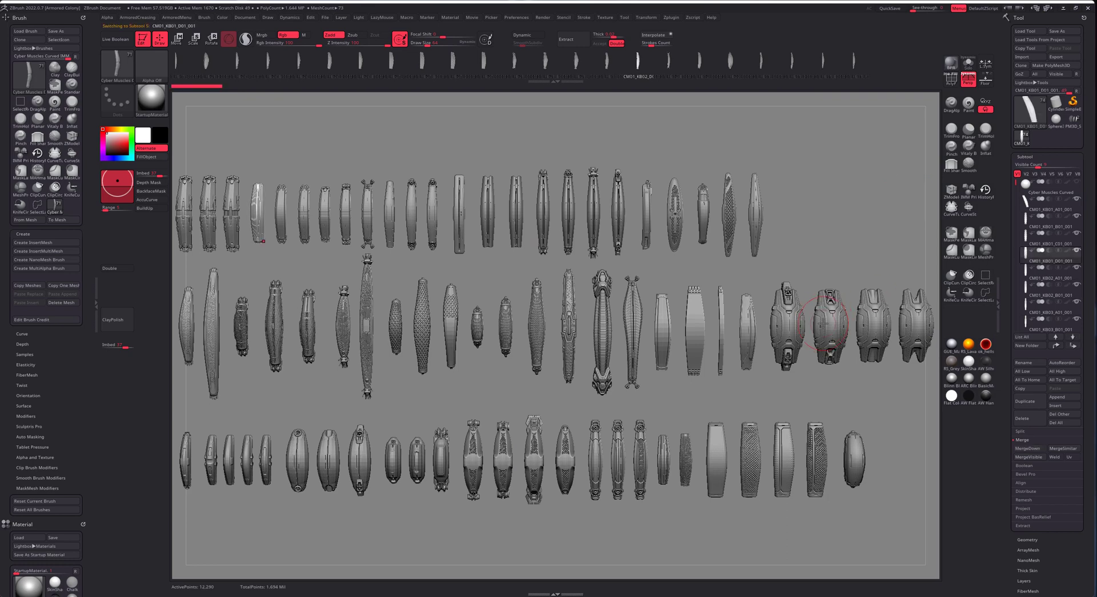
{"action": "key", "text": "ctrl+Delete"}
{"action": "left_click", "coordinate": [859, 339]}
{"action": "key", "text": "ctrl+Delete"}
{"action": "key", "text": "ctrl+Delete"}
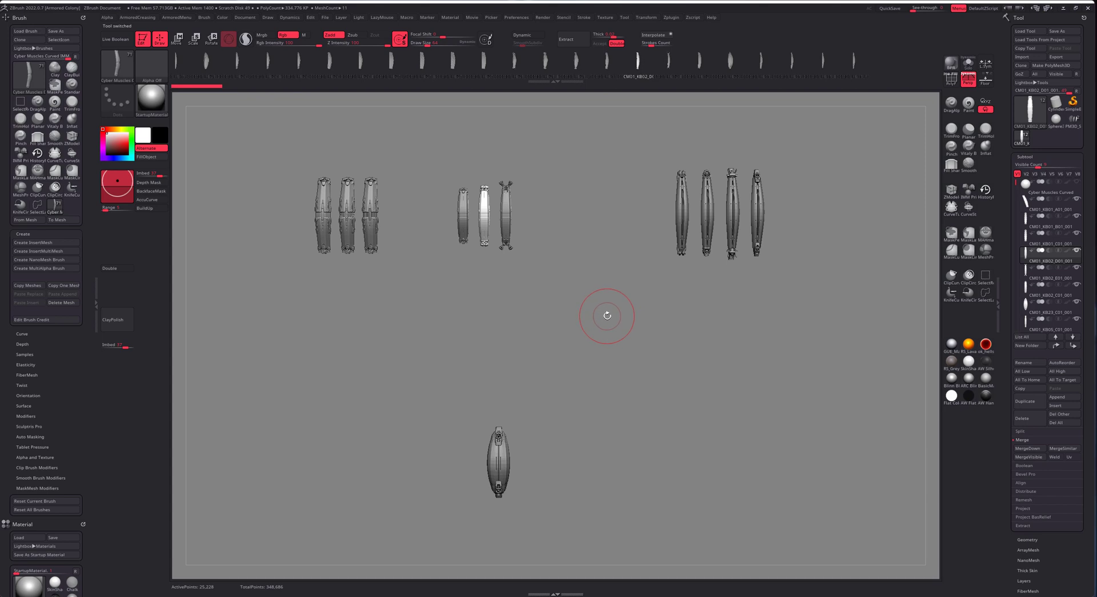
{"action": "left_click_drag", "start_coordinate": [565, 288], "coordinate": [570, 294]}
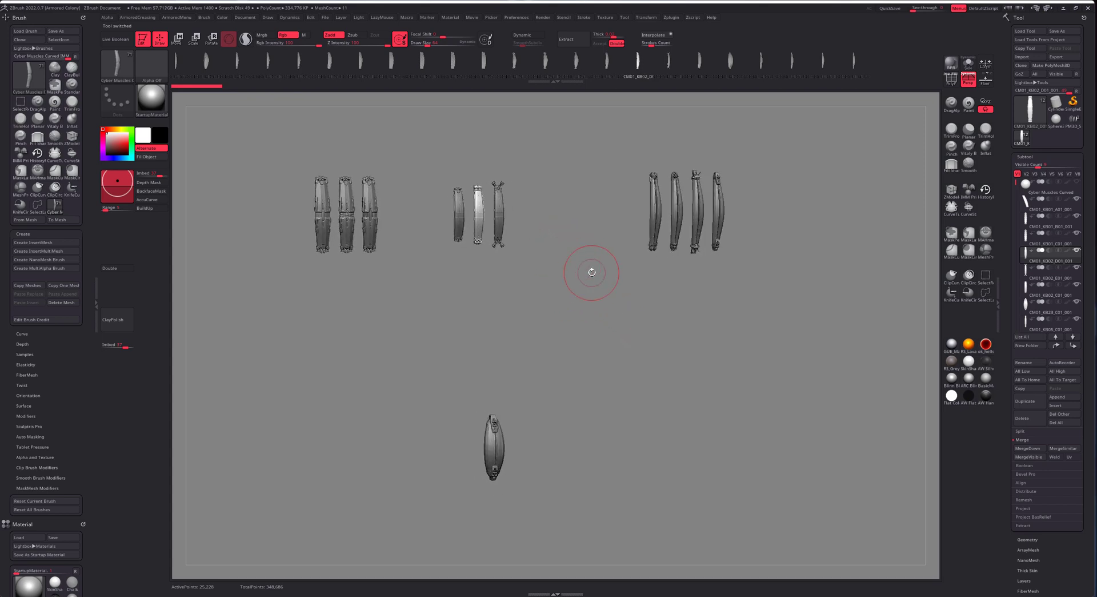
Switch from the insert mesh brush to the ClayBuildup brush.
{"action": "key", "text": "b"}
{"action": "key", "text": "c"}
{"action": "key", "text": "b"}
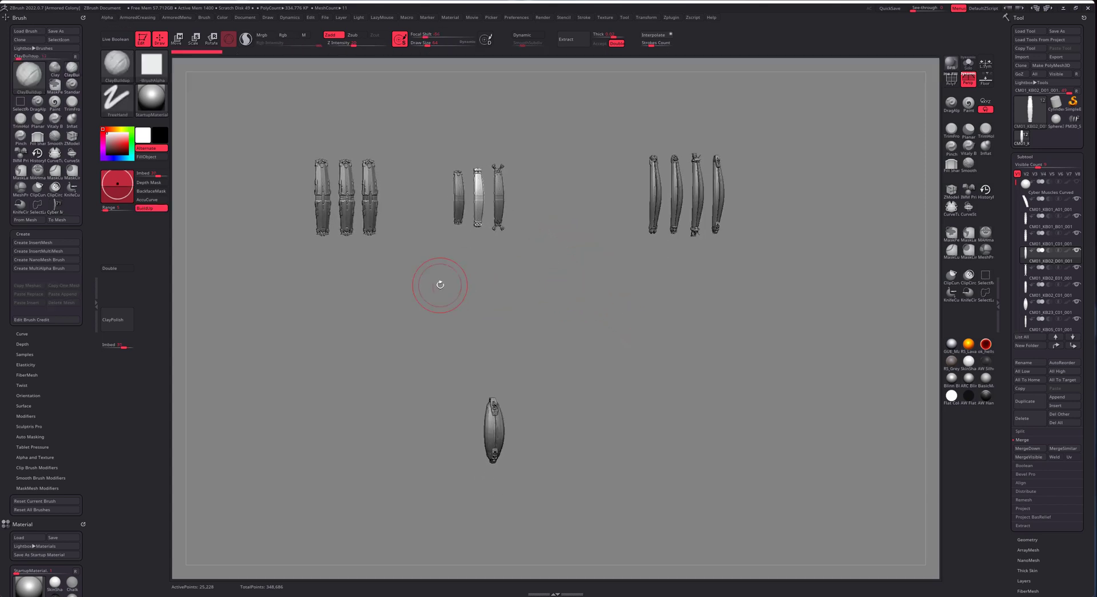
Examine the kept muscle subtools from the front and side, including a close look at their end connectors.
{"action": "left_click_drag", "start_coordinate": [436, 284], "coordinate": [576, 298]}
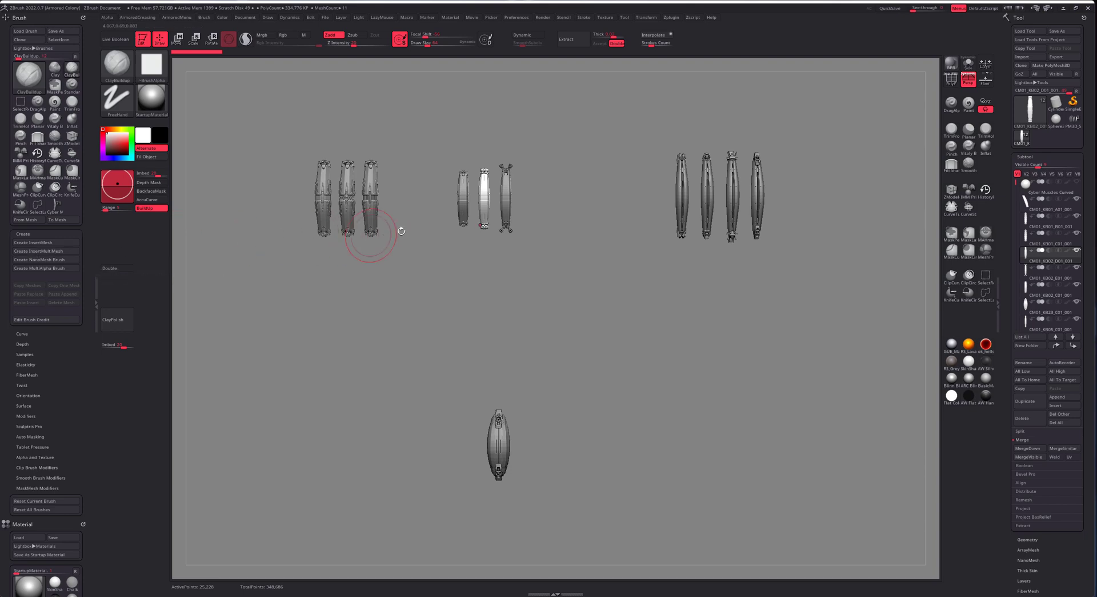
{"action": "mouse_move", "coordinate": [402, 231]}
{"action": "right_mouse_down"}
{"action": "mouse_move", "coordinate": [436, 228]}
{"action": "mouse_move", "coordinate": [482, 300]}
{"action": "mouse_move", "coordinate": [439, 362]}
{"action": "right_mouse_up"}
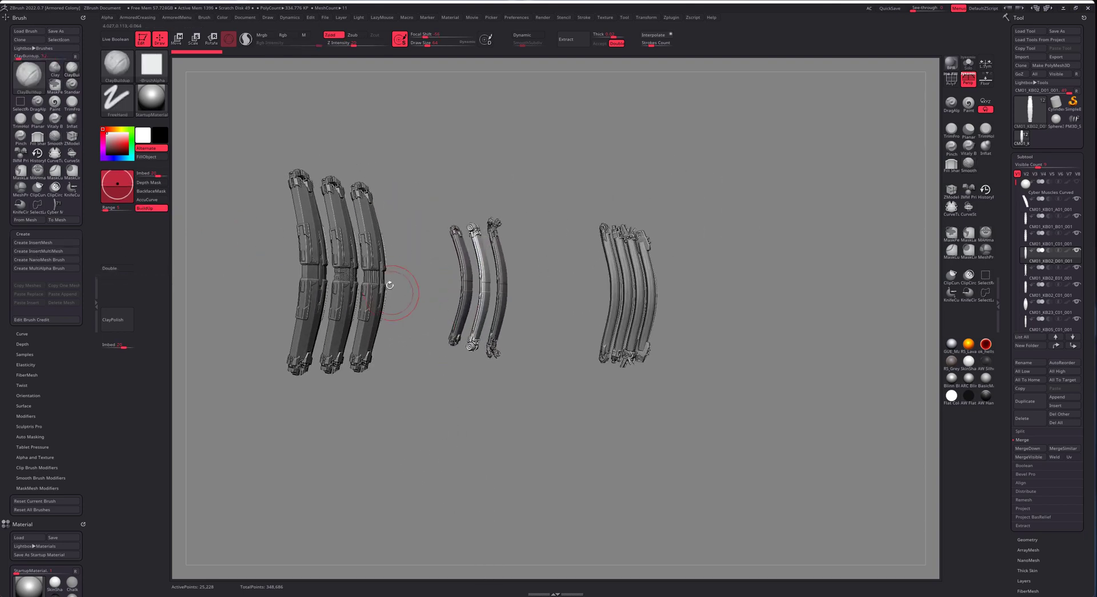
{"action": "right_click_drag", "start_coordinate": [390, 287], "coordinate": [423, 284]}
{"action": "mouse_move", "coordinate": [423, 284]}
{"action": "right_mouse_down", "text": "alt"}
{"action": "mouse_move", "coordinate": [488, 271]}
{"action": "mouse_move", "coordinate": [468, 272]}
{"action": "mouse_move", "coordinate": [474, 281]}
{"action": "right_mouse_up", "text": "alt"}
{"action": "right_click_drag", "start_coordinate": [474, 281], "coordinate": [447, 282]}
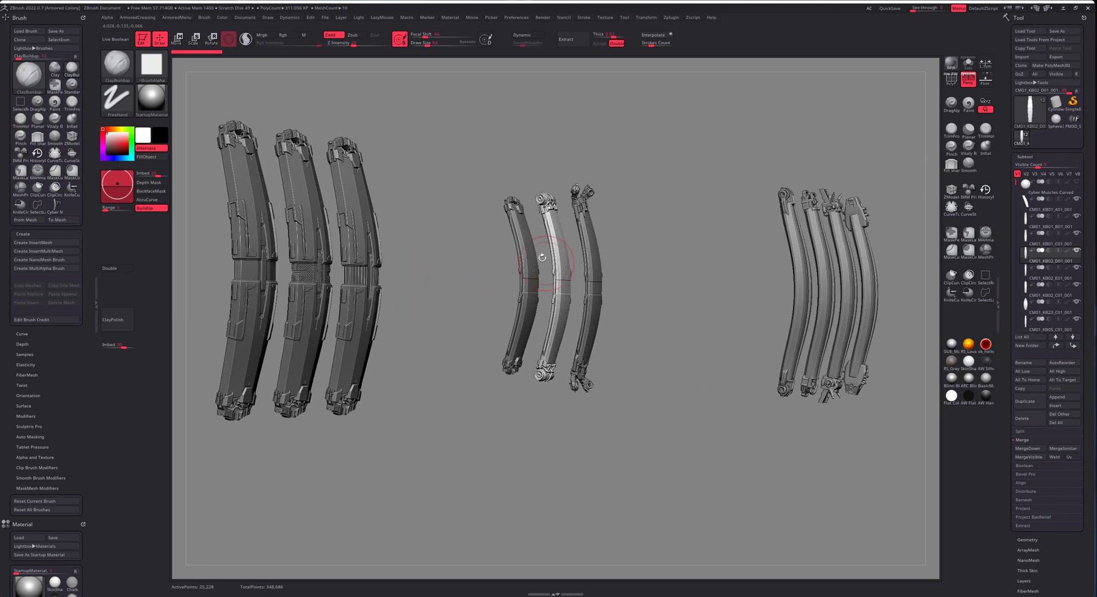
{"action": "right_click_drag", "start_coordinate": [564, 259], "coordinate": [629, 301], "text": "ctrl"}
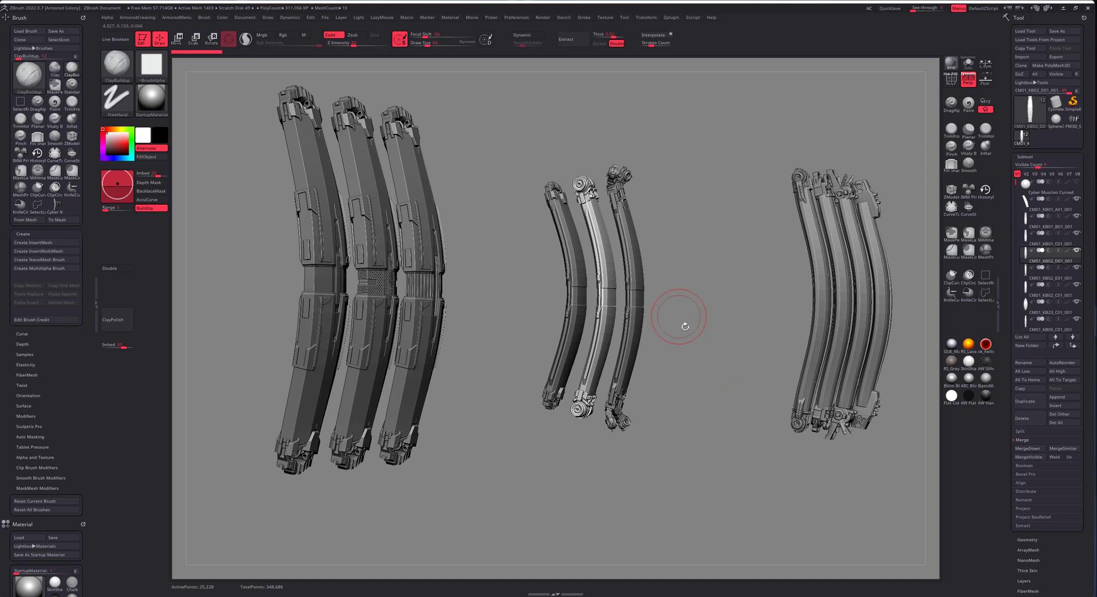
{"action": "right_click_drag", "start_coordinate": [703, 336], "coordinate": [692, 328]}
{"action": "mouse_move", "coordinate": [692, 328]}
{"action": "left_mouse_down"}
{"action": "mouse_move", "coordinate": [649, 330]}
{"action": "mouse_move", "coordinate": [680, 333]}
{"action": "left_mouse_up"}
{"action": "right_click_drag", "start_coordinate": [680, 332], "coordinate": [659, 331]}
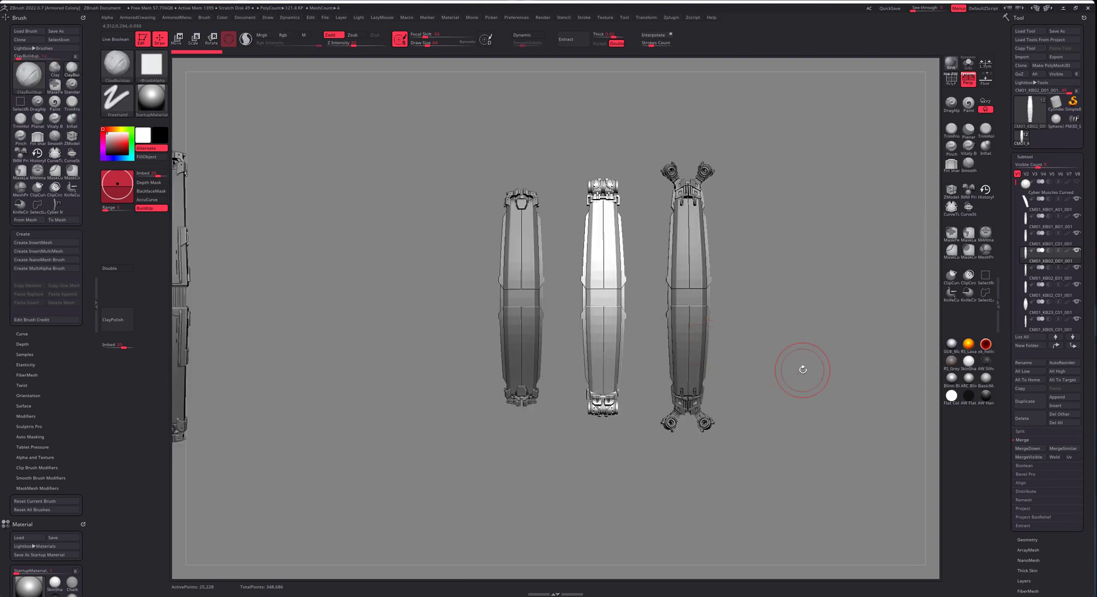
{"action": "mouse_move", "coordinate": [803, 370]}
{"action": "right_mouse_down", "text": "ctrl"}
{"action": "mouse_move", "coordinate": [750, 282]}
{"action": "mouse_move", "coordinate": [710, 264]}
{"action": "mouse_move", "coordinate": [654, 164]}
{"action": "mouse_move", "coordinate": [723, 282]}
{"action": "mouse_move", "coordinate": [659, 282]}
{"action": "mouse_move", "coordinate": [558, 200]}
{"action": "right_mouse_up", "text": "ctrl"}
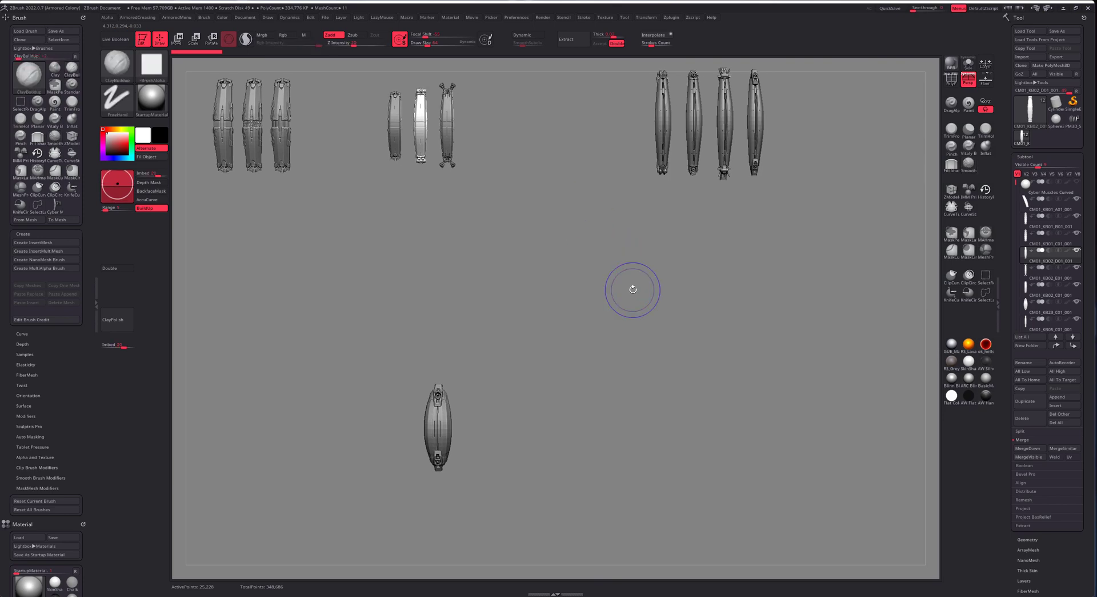
{"action": "right_click_drag", "start_coordinate": [632, 289], "coordinate": [606, 309], "text": "alt"}
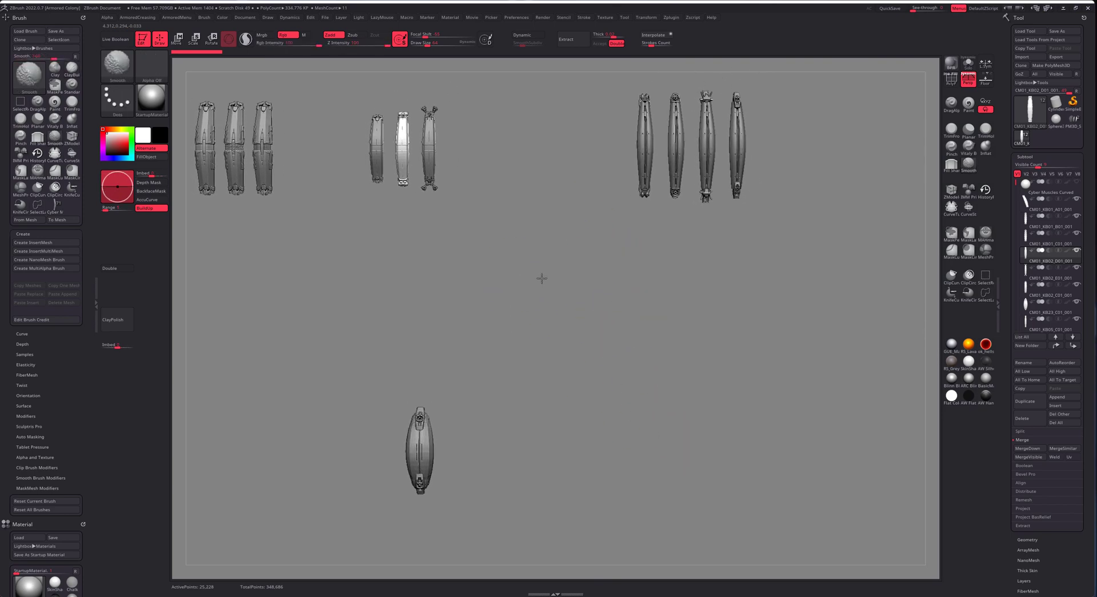
{"action": "left_click_drag", "start_coordinate": [542, 278], "coordinate": [554, 340]}
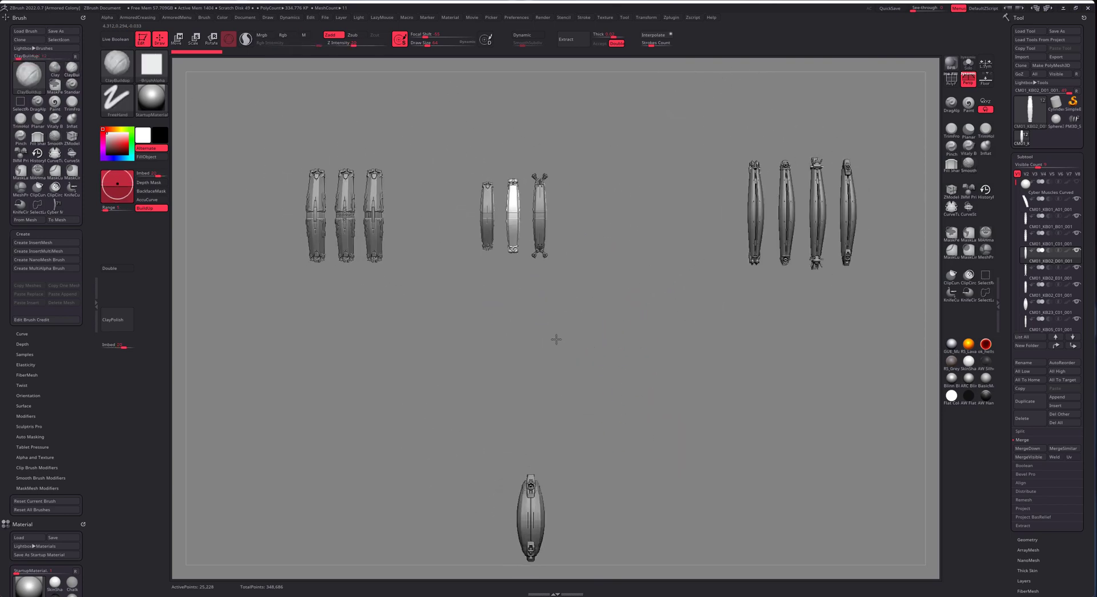
Create an InsertMultiMesh brush from the kept muscles with its sphere mesh removed, and bring up the brush preset save dialog without saving.
{"action": "left_click", "coordinate": [43, 252]}
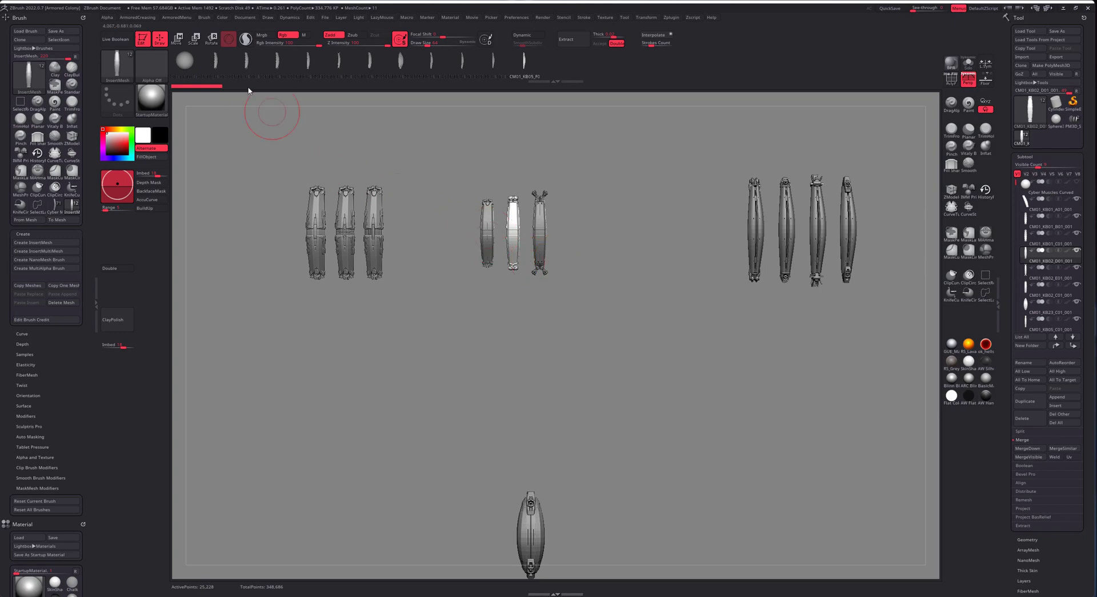
{"action": "left_click", "coordinate": [187, 63], "text": "alt"}
{"action": "left_click", "coordinate": [56, 31]}
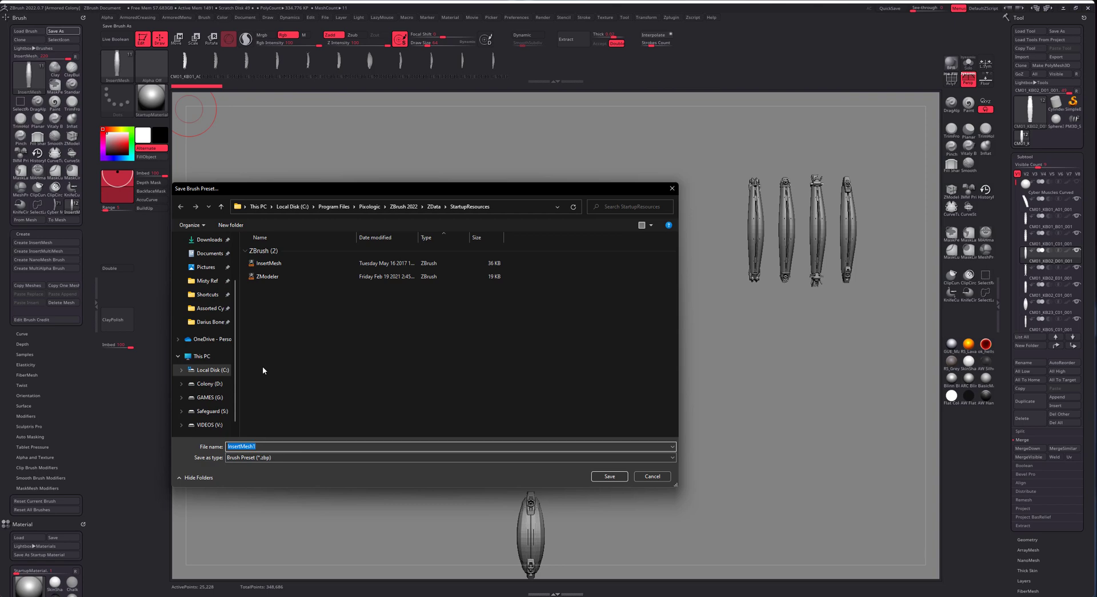
{"action": "left_click", "coordinate": [673, 189]}
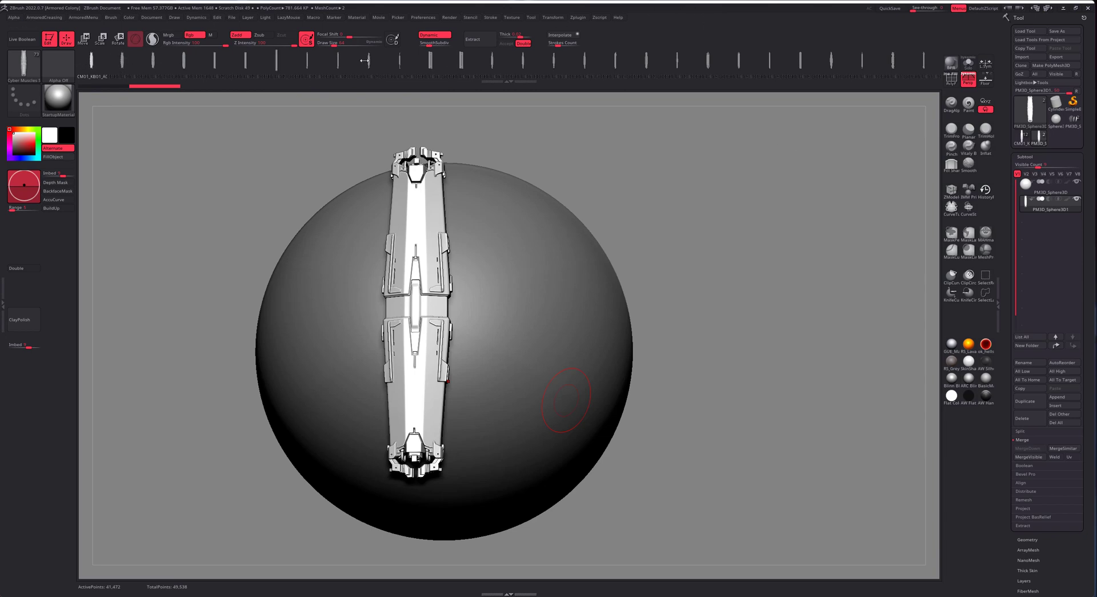
Insert a second armored muscle upright on the sphere and apply the Bend Curve deformer to it.
{"action": "left_click_drag", "start_coordinate": [679, 159], "coordinate": [510, 505]}
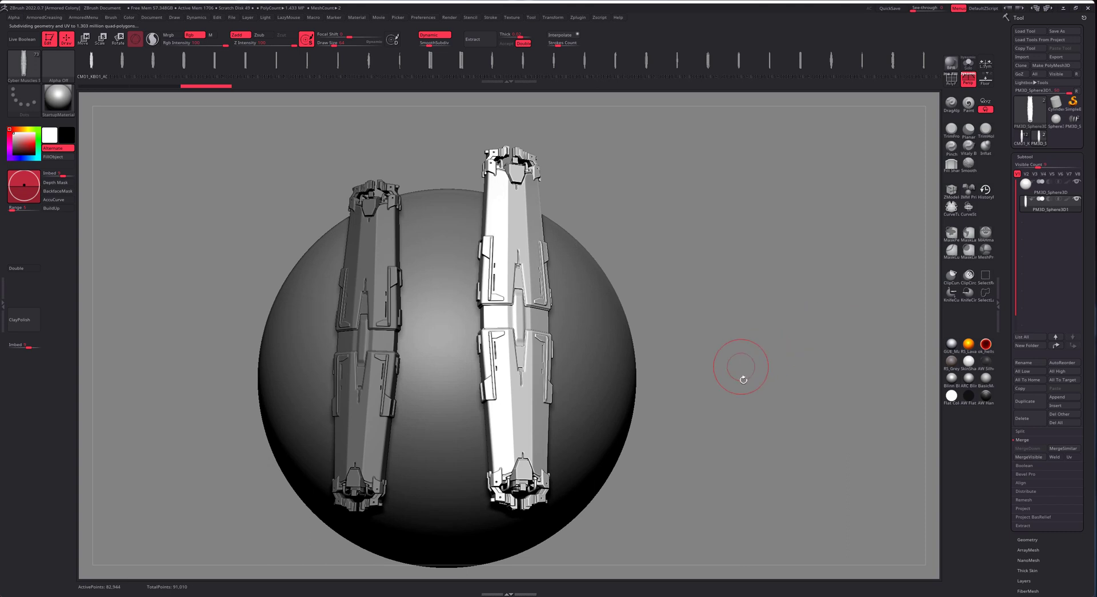
{"action": "key", "text": "w"}
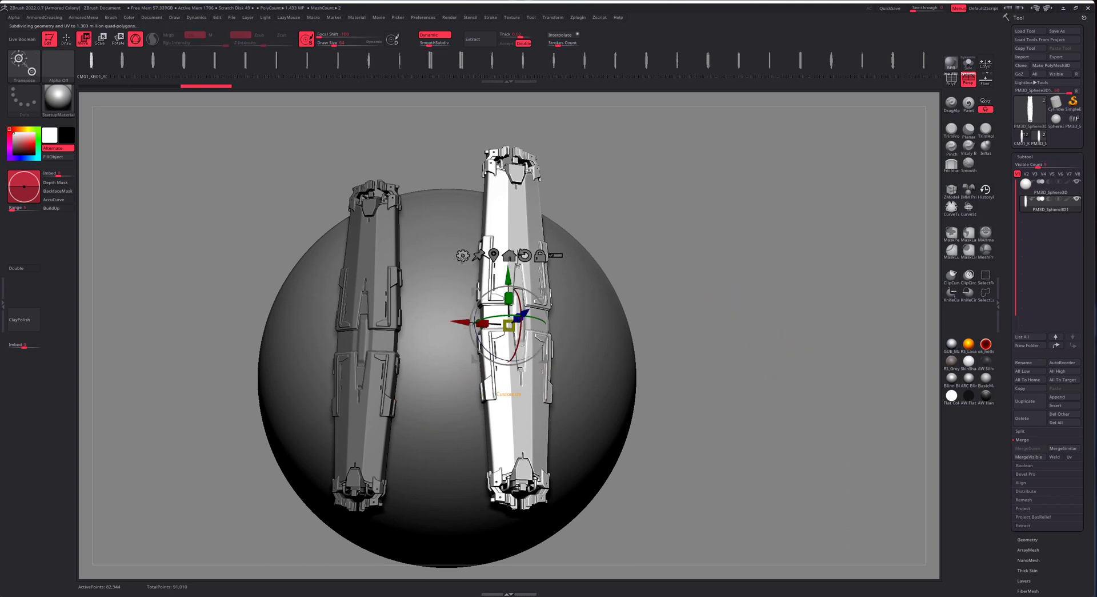
{"action": "left_click", "coordinate": [463, 255]}
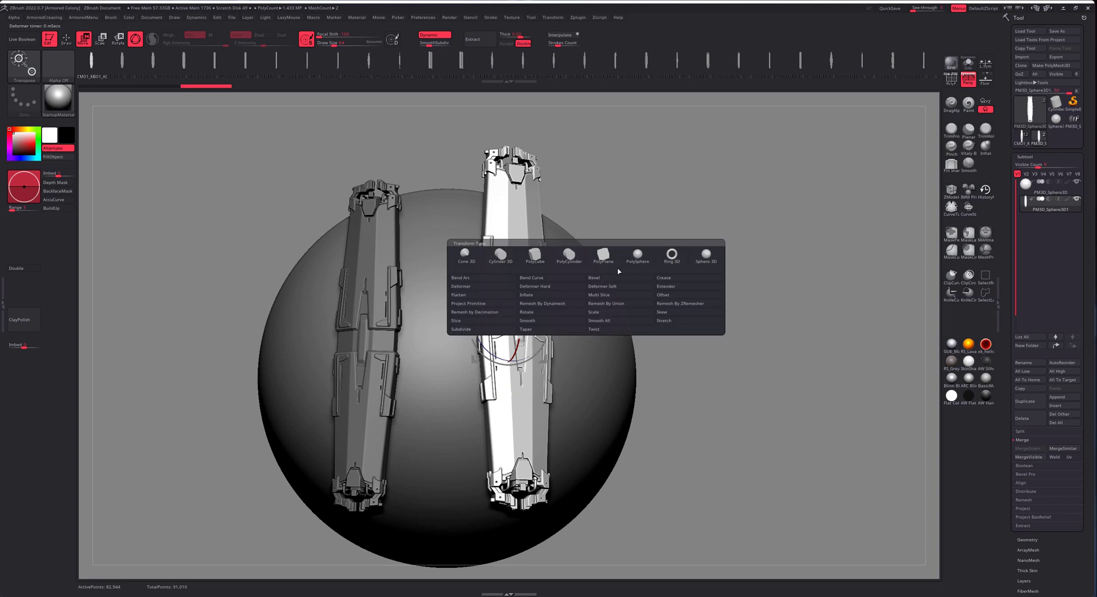
{"action": "left_click", "coordinate": [538, 280]}
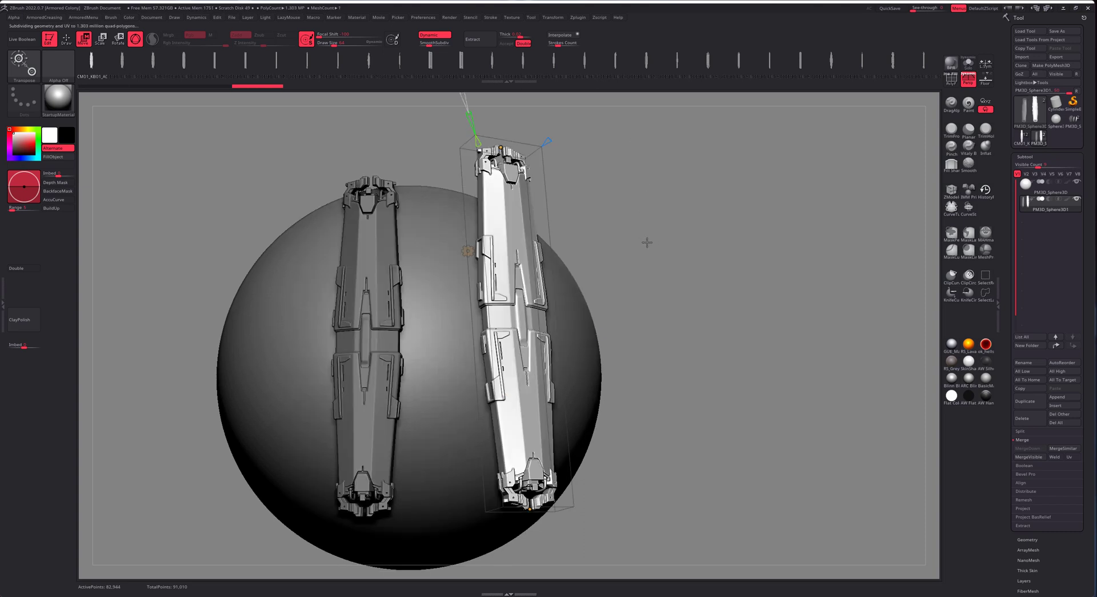
Reduce the Bend Curve resolution to one control point at each end and one in the middle.
{"action": "left_click_drag", "start_coordinate": [647, 243], "coordinate": [648, 315], "text": "alt"}
{"action": "left_click_drag", "start_coordinate": [461, 153], "coordinate": [466, 158]}
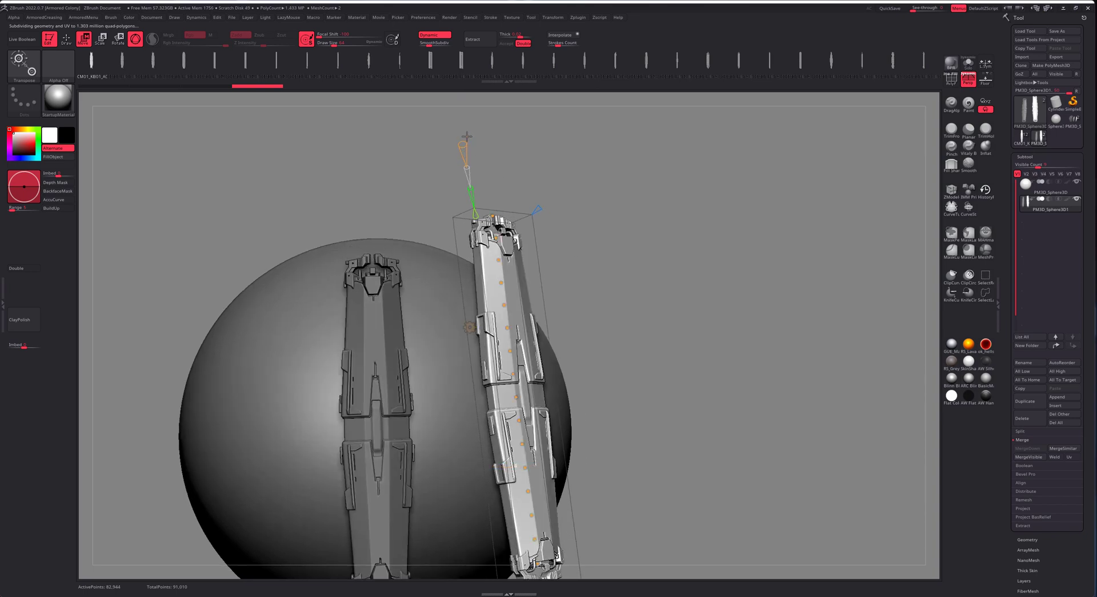
{"action": "left_click_drag", "start_coordinate": [467, 136], "coordinate": [465, 155]}
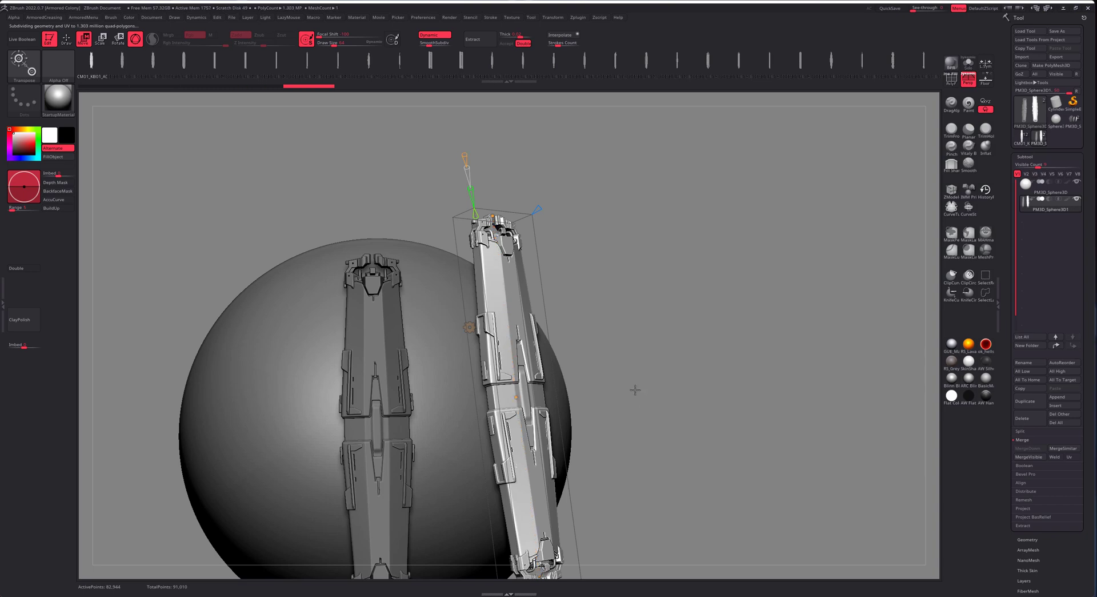
Bend the new muscle through its middle control point and pull both ends in towards the sphere's surface.
{"action": "left_click_drag", "start_coordinate": [635, 390], "coordinate": [537, 306]}
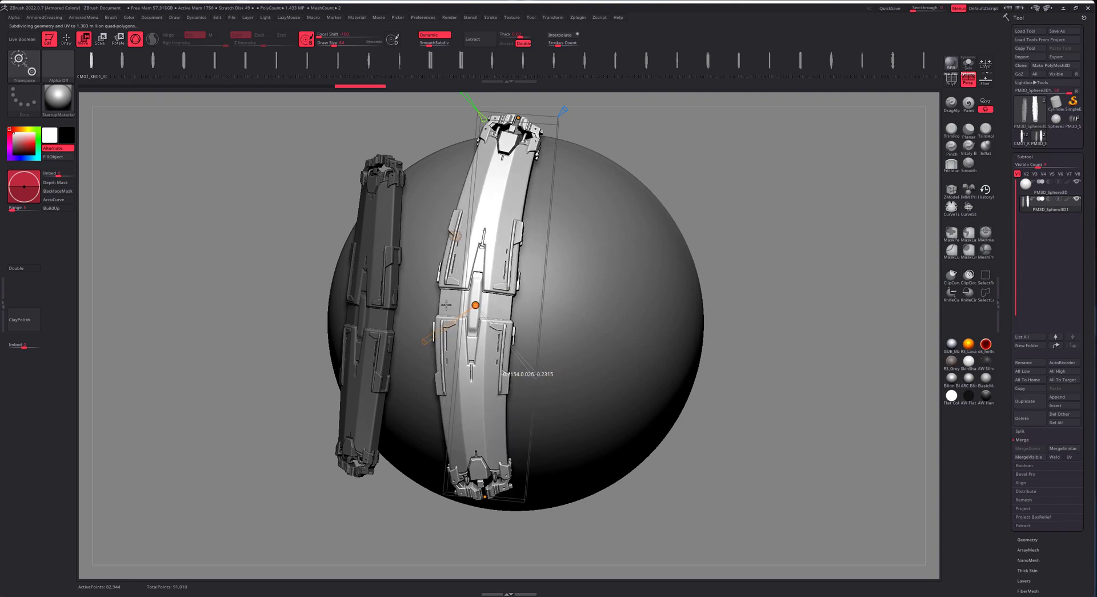
{"action": "left_click_drag", "start_coordinate": [447, 305], "coordinate": [579, 304]}
{"action": "right_click_drag", "start_coordinate": [579, 304], "coordinate": [589, 355], "text": "ctrl"}
{"action": "right_click_drag", "start_coordinate": [589, 356], "coordinate": [480, 331]}
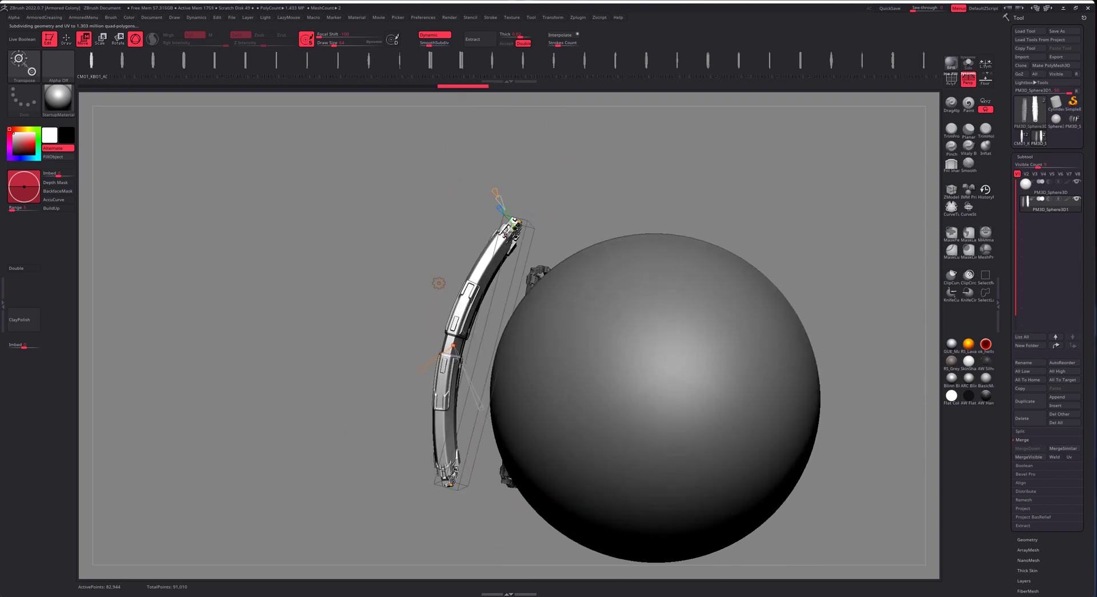
{"action": "left_click_drag", "start_coordinate": [518, 221], "coordinate": [562, 247]}
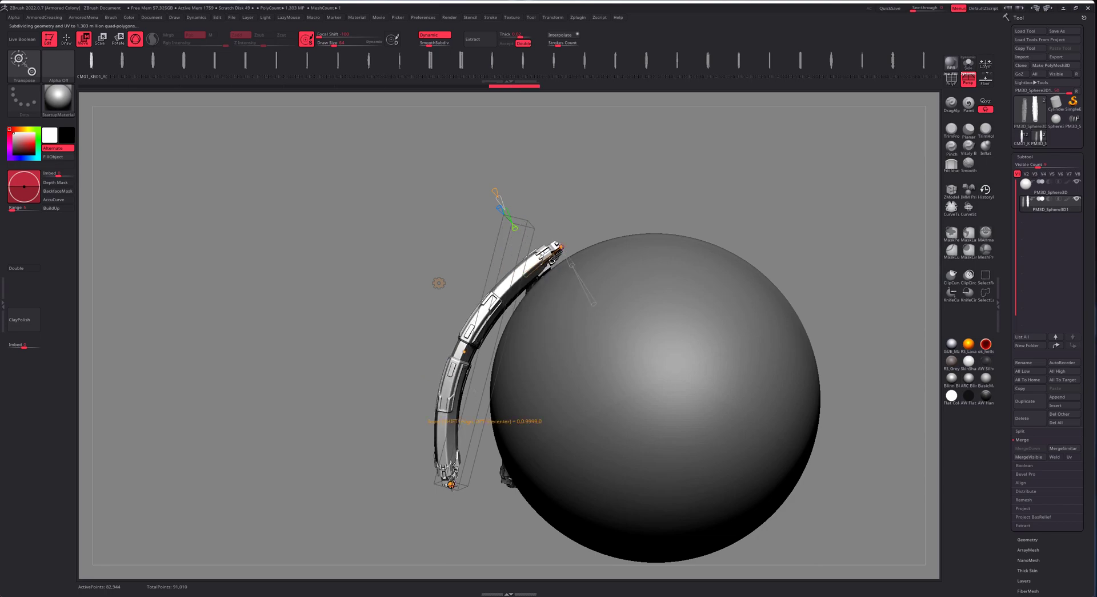
{"action": "left_click_drag", "start_coordinate": [452, 485], "coordinate": [516, 493]}
{"action": "right_click_drag", "start_coordinate": [523, 417], "coordinate": [580, 383]}
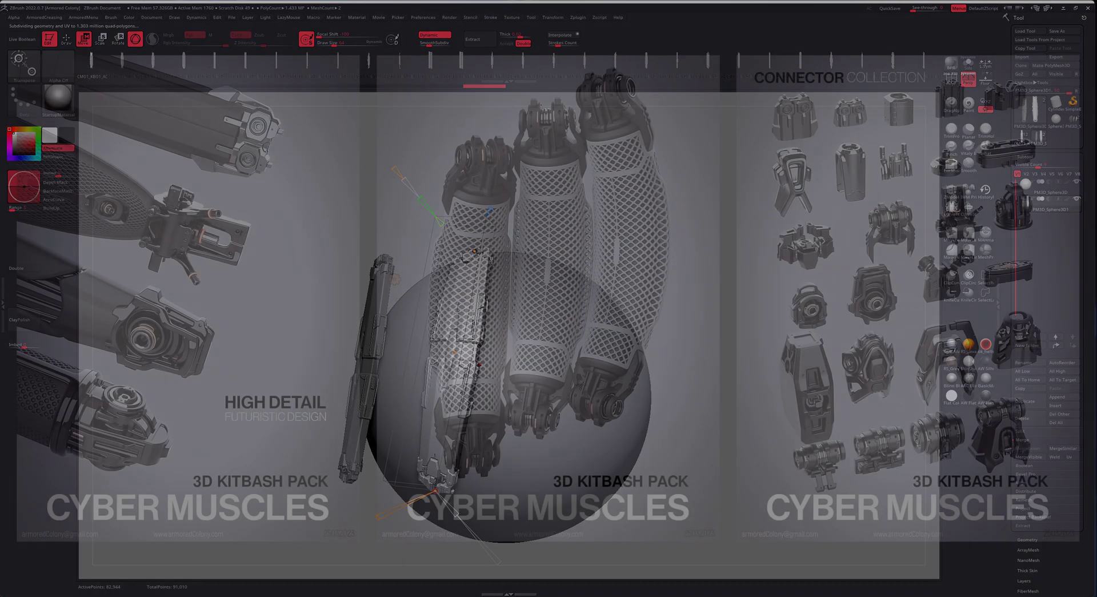